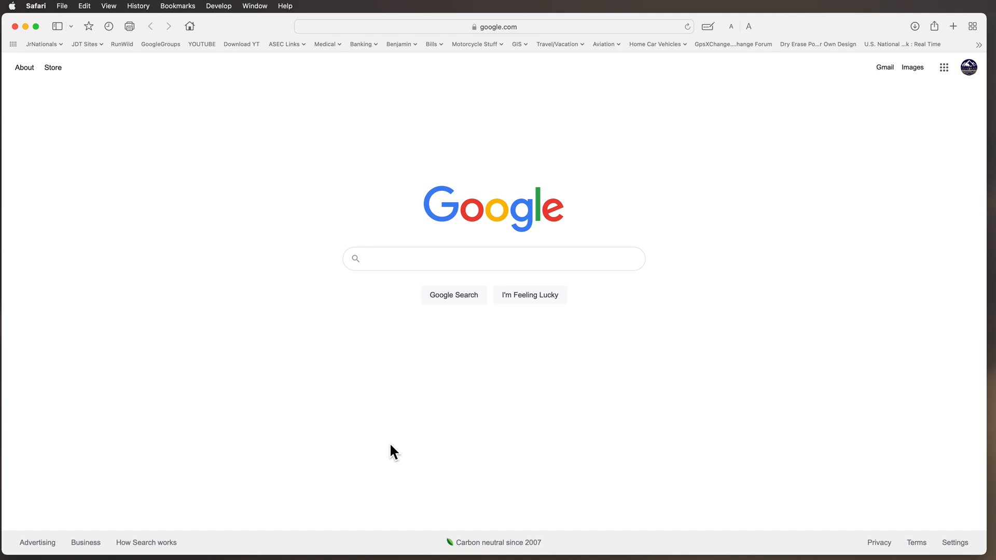
Step: Open the openstreetmap.org website
click(461, 29)
key(BackSpace)
text(opens)
key(Down)
key(Return)
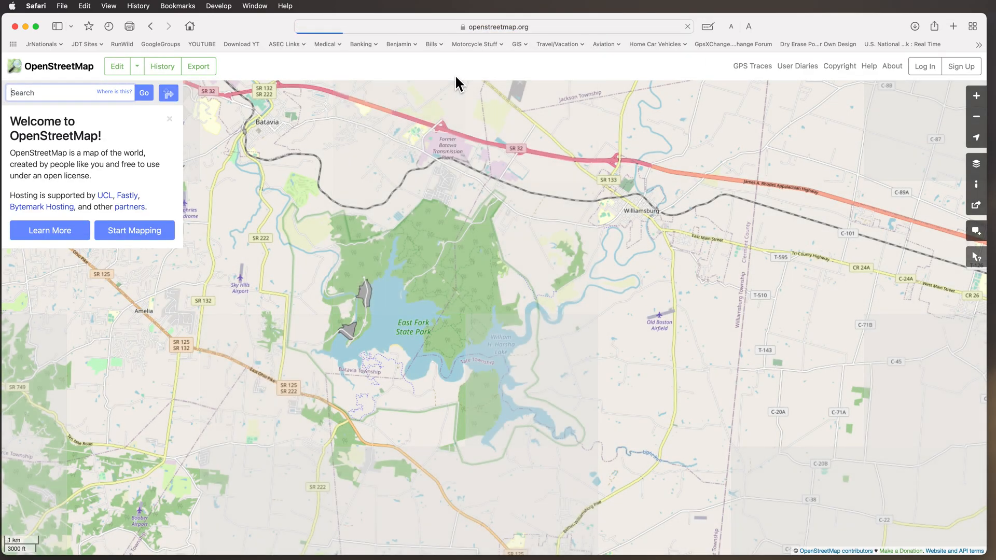
Step: Navigate the map from the East Fork State Park area to Memphis, Tennessee
drag(358, 308, 509, 282)
scroll(521, 283, down, 2)
scroll(535, 291, down, 5)
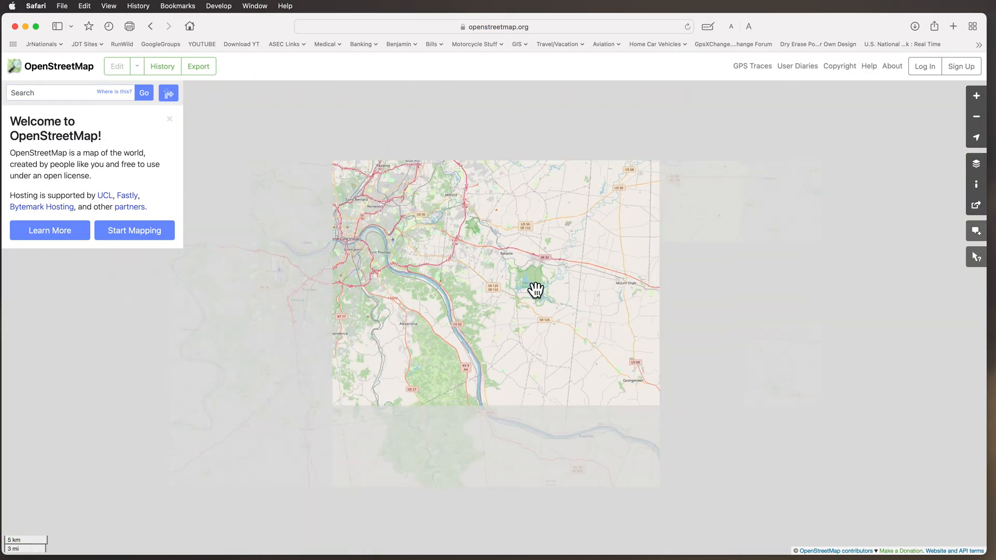
drag(618, 327, 365, 264)
scroll(362, 265, down, 2)
drag(370, 393, 453, 260)
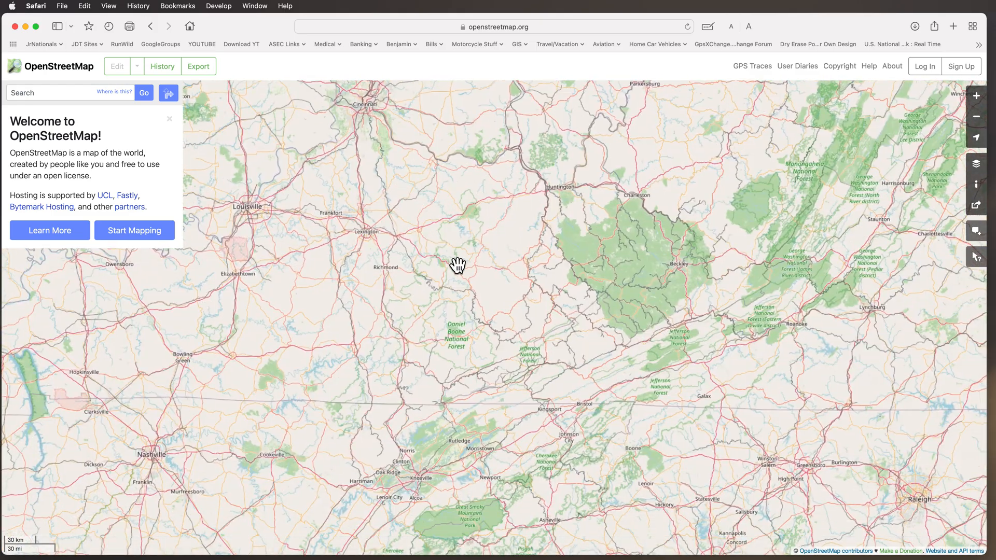
scroll(454, 260, down, 3)
drag(424, 380, 558, 317)
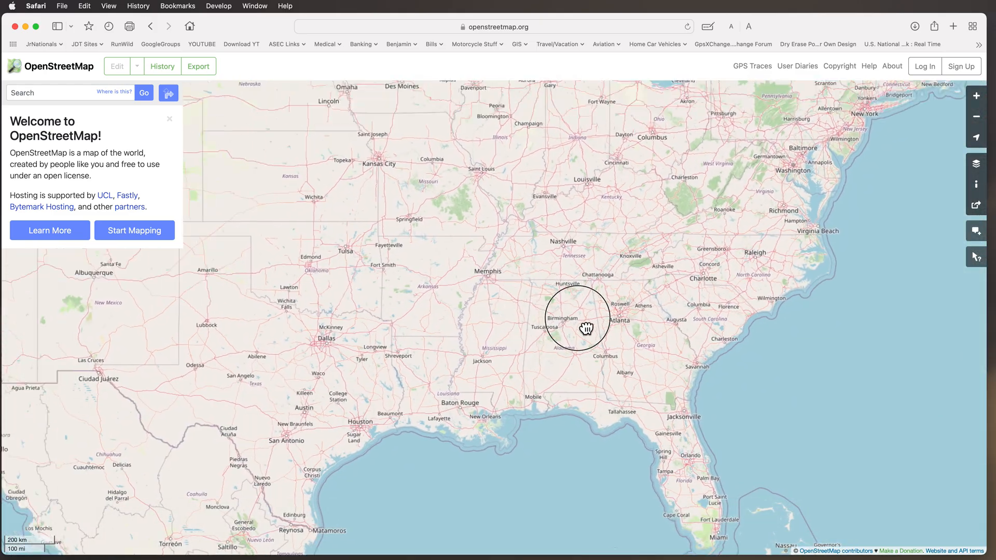
scroll(562, 315, up, 5)
scroll(585, 314, up, 5)
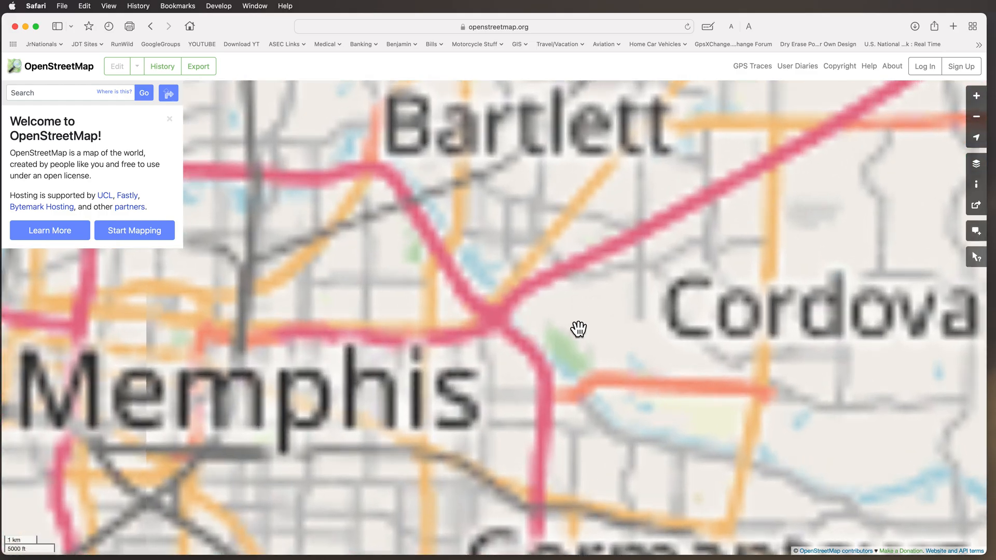
Step: Frame Overton Park and the Memphis Zoo on the map and open the export options
drag(543, 356, 551, 270)
drag(637, 301, 586, 304)
drag(450, 264, 700, 387)
drag(527, 364, 613, 273)
scroll(490, 282, up, 3)
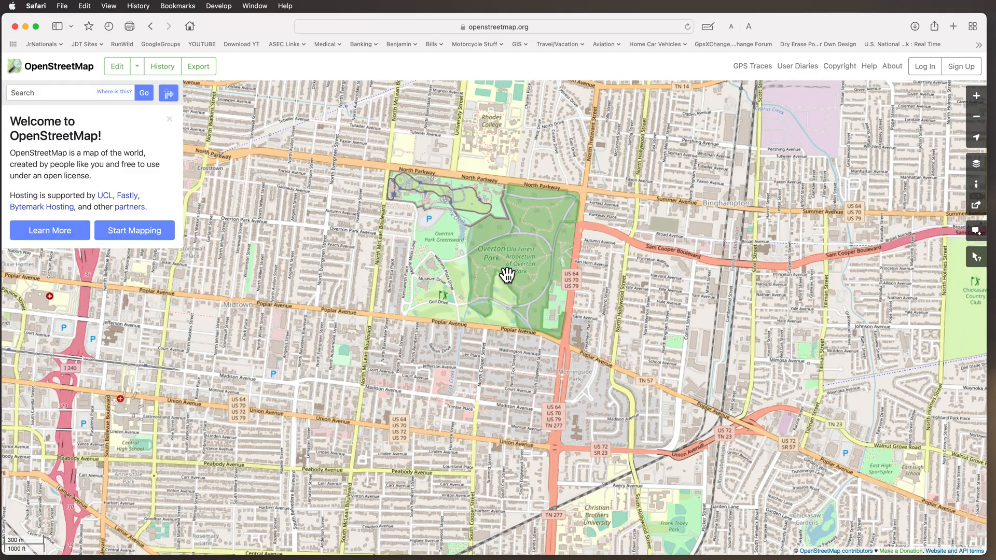
scroll(507, 276, up, 3)
drag(507, 275, 591, 330)
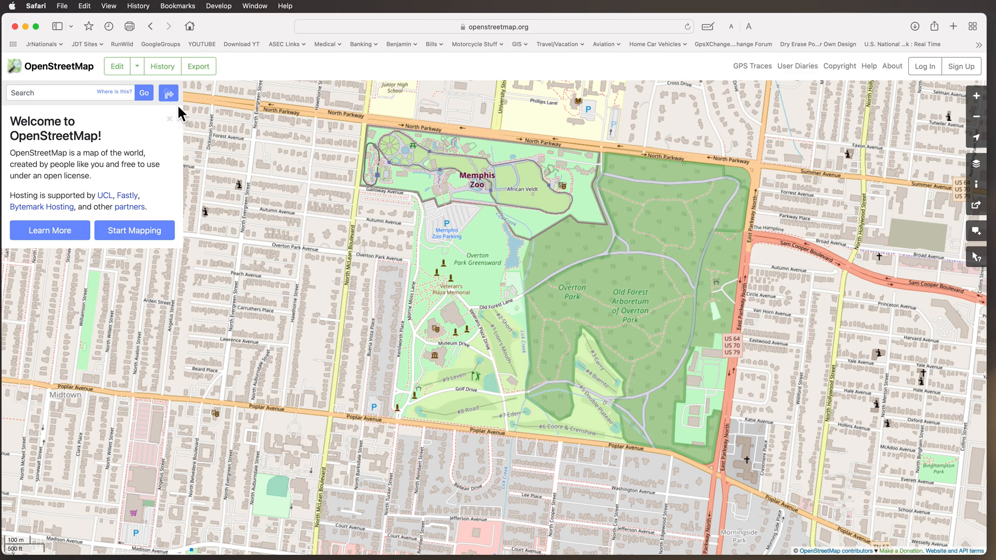
click(217, 72)
drag(540, 217, 424, 246)
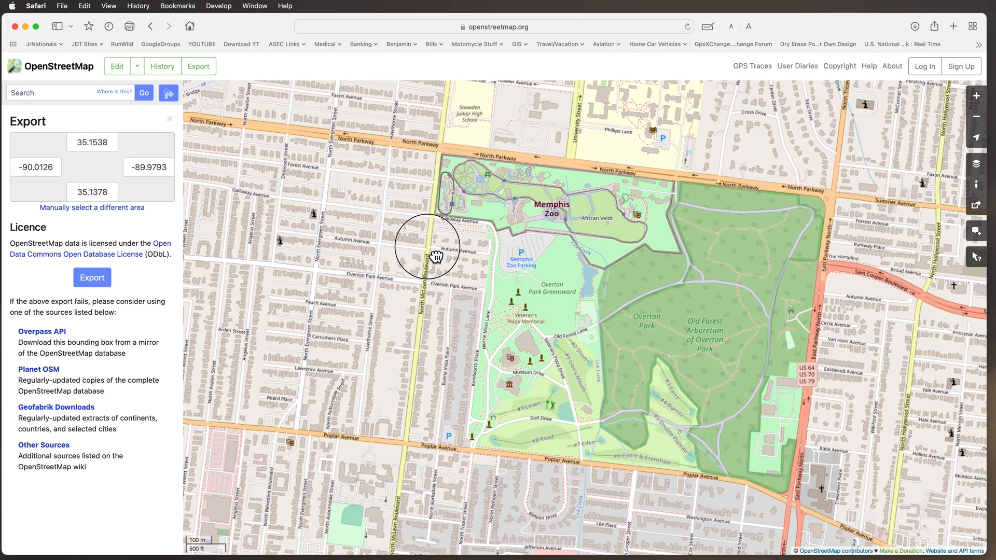
Step: Manually select an export area around Overton Park, from latitude 35.1403 to 35.1527 and longitude -89.9985 to -89.9808
click(113, 209)
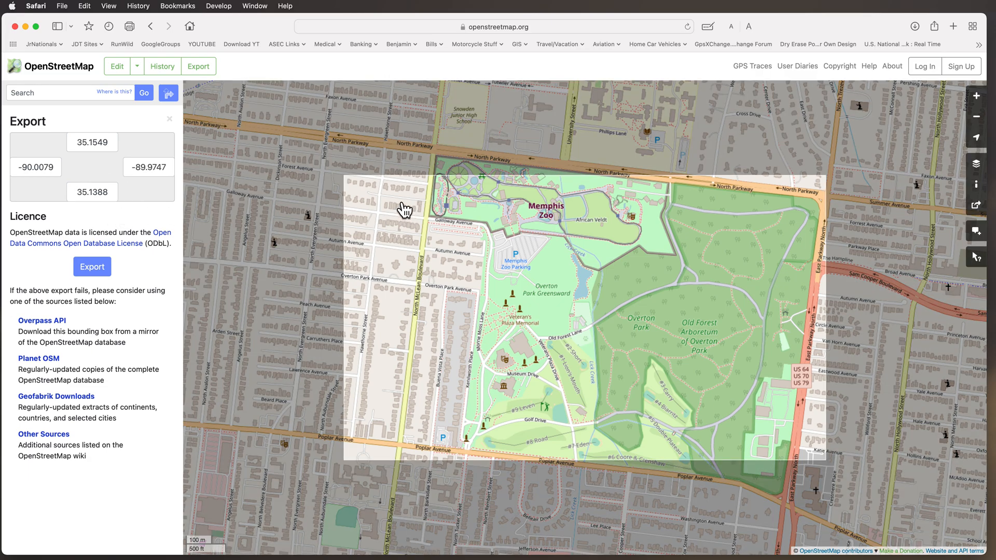
drag(344, 176, 410, 145)
click(826, 461)
drag(832, 462, 845, 515)
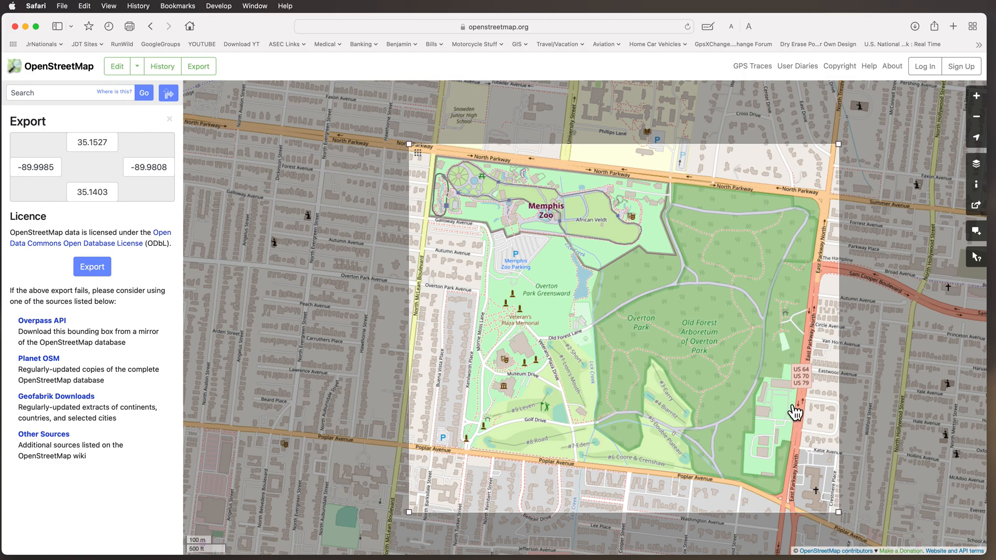
Step: Reset the export area to the visible map, export it as an OSM file and check the downloads list
click(211, 68)
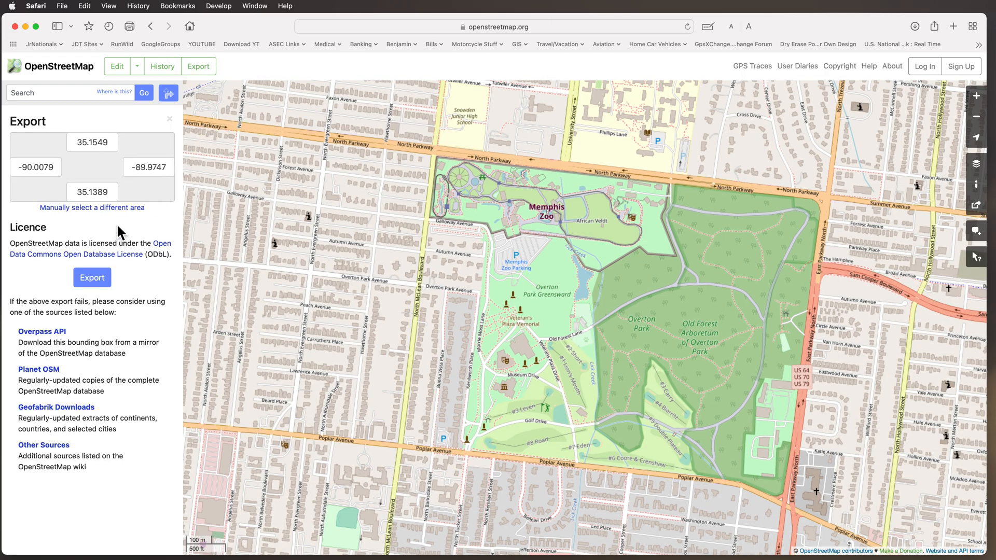
click(916, 27)
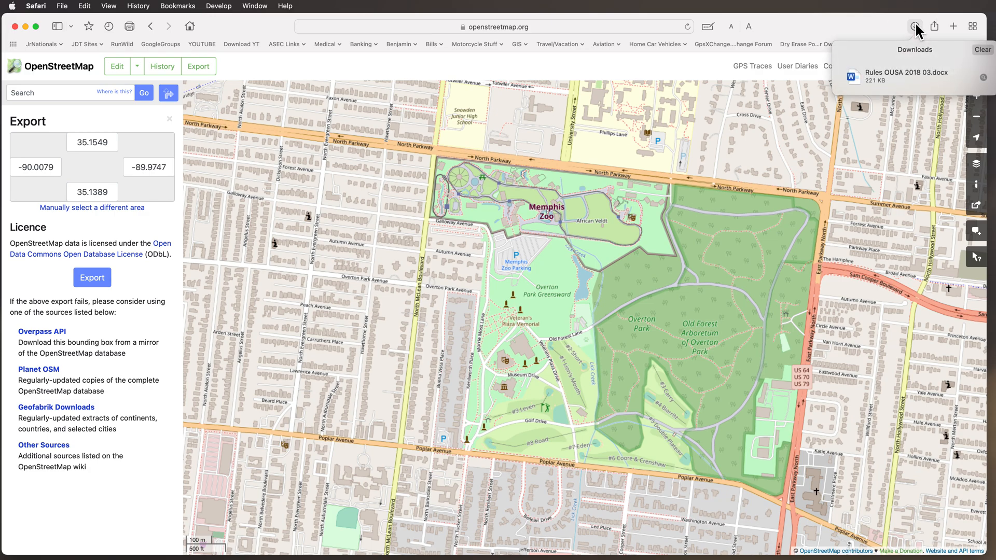
click(152, 233)
click(88, 278)
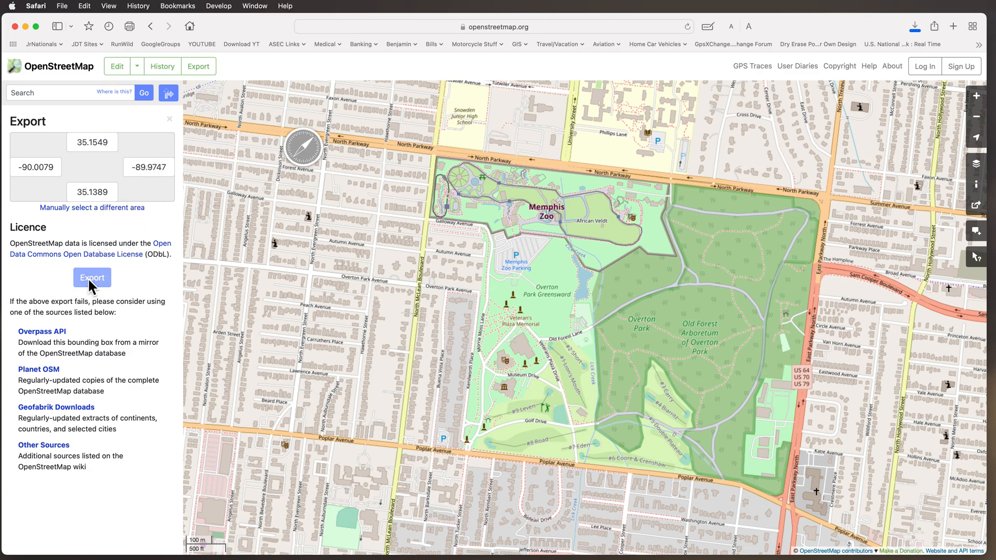
click(918, 28)
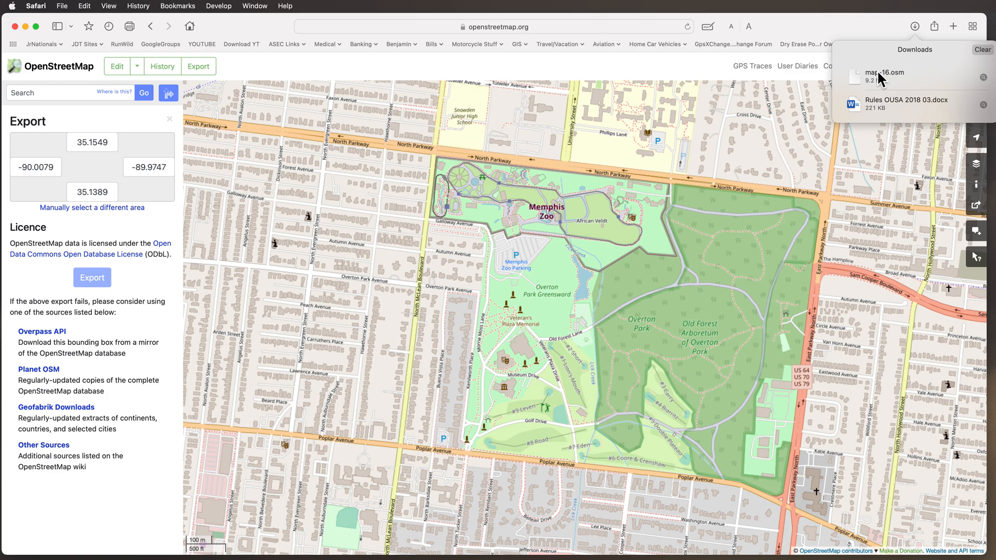
click(916, 26)
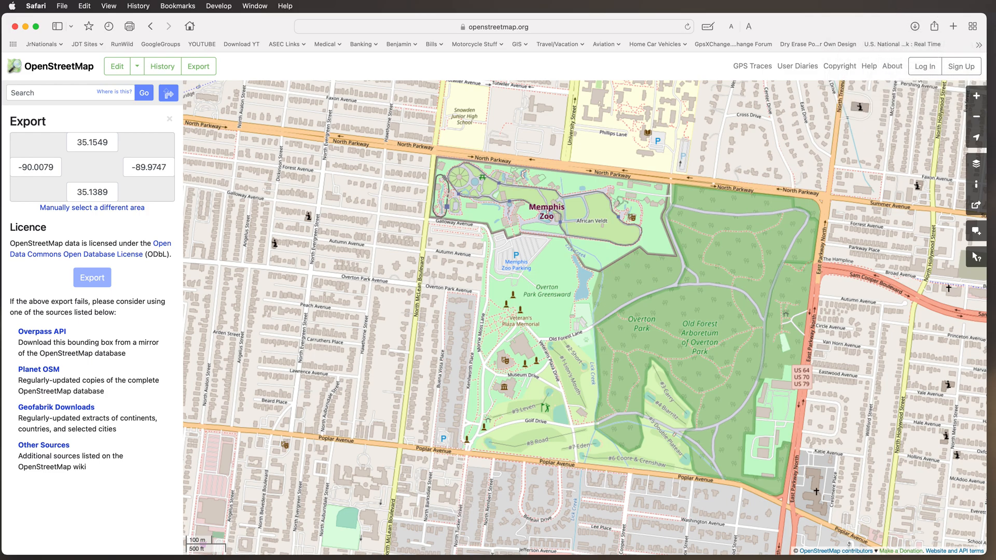
Step: Examine the north, south, east and west boundary coordinates of the export area
click(85, 147)
double_click(82, 142)
double_click(115, 195)
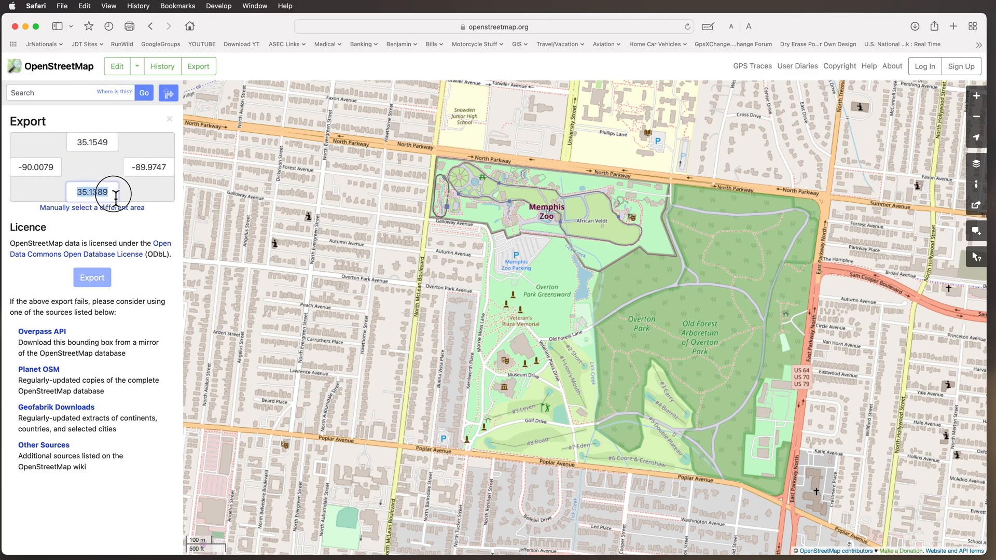
double_click(165, 167)
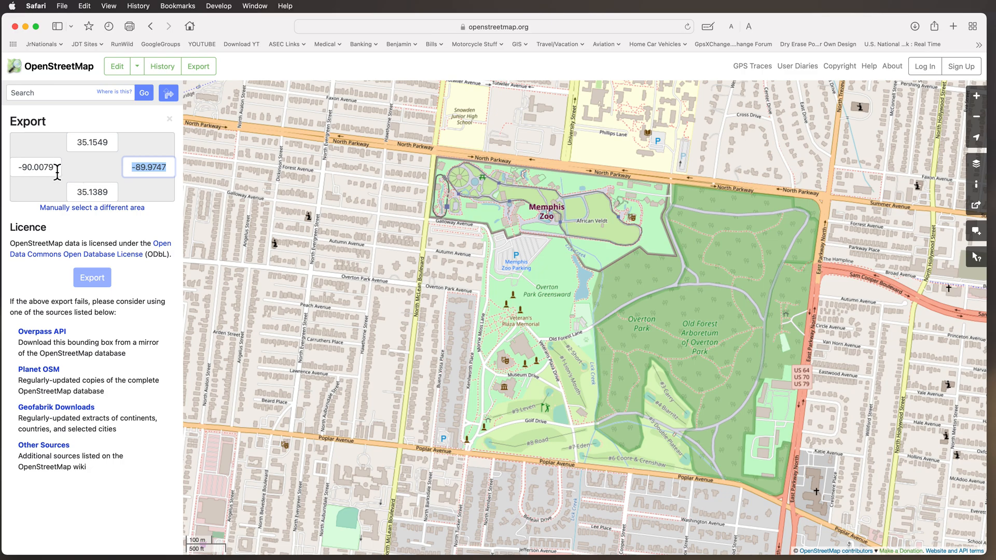
double_click(32, 167)
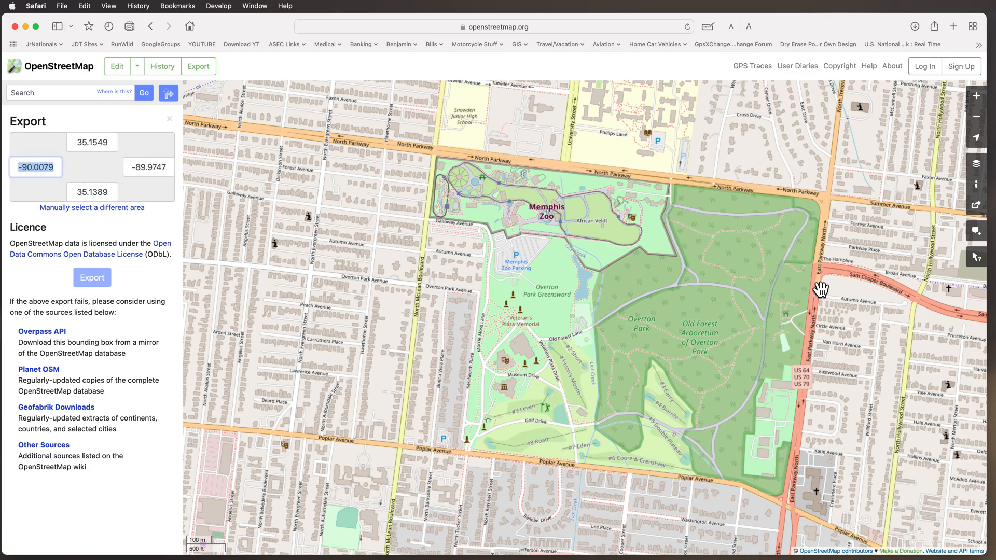
Step: Search the web for "declination memphis" in a new tab and look through the results
click(954, 28)
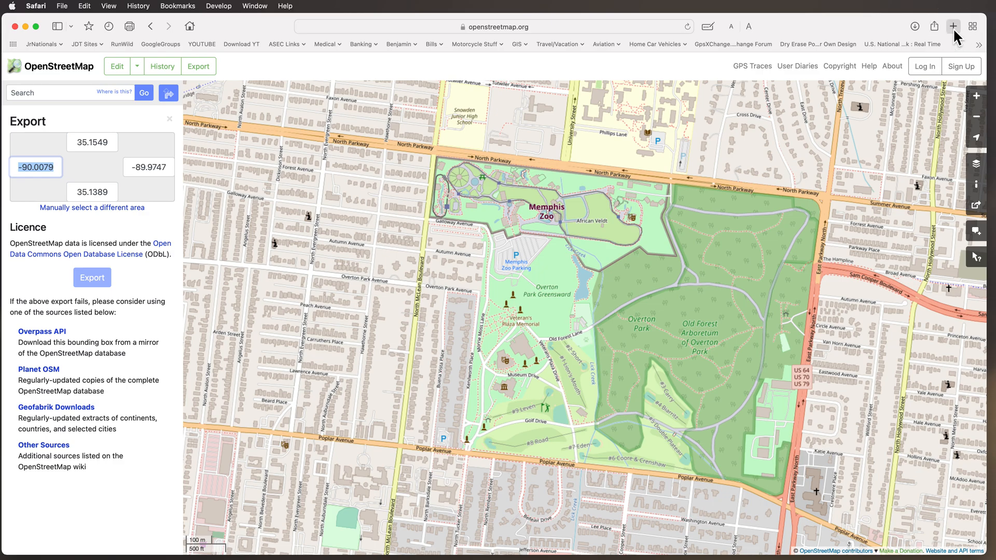
click(377, 273)
text(declinatio)
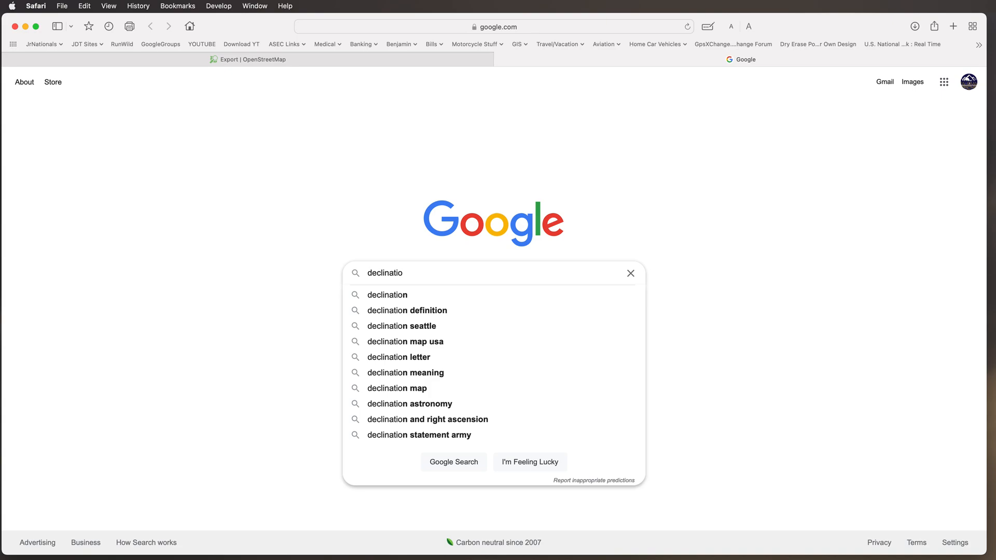
text(n me)
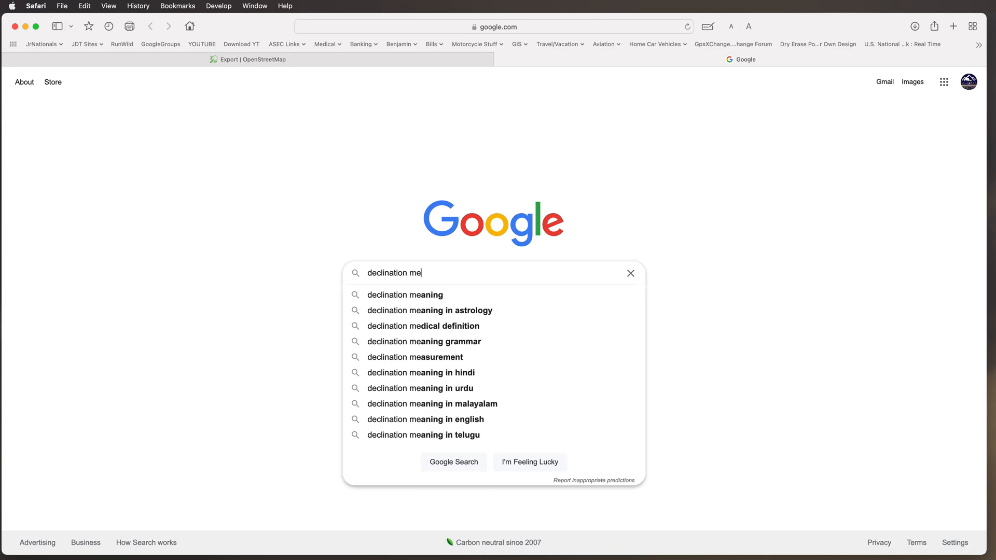
key(BackSpace)
key(BackSpace)
text(memphis)
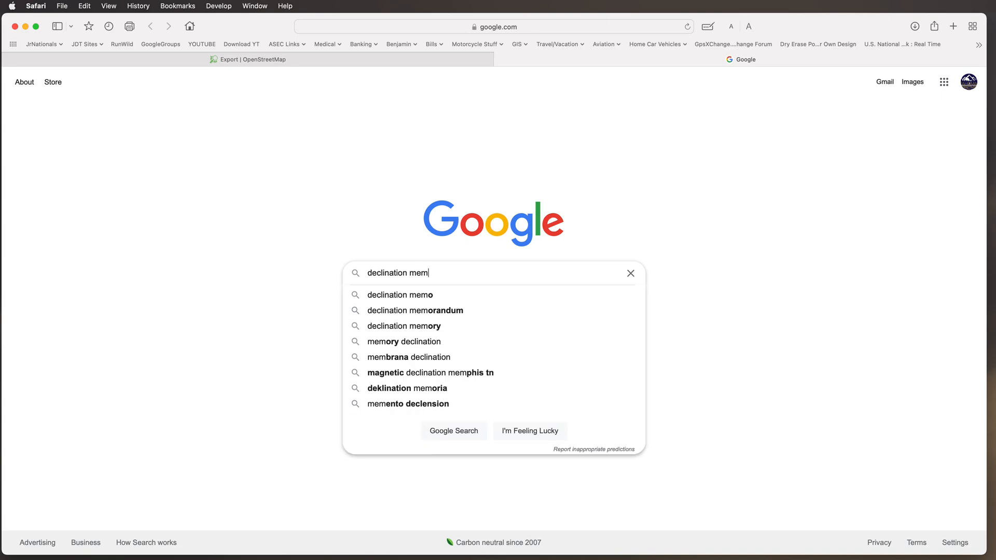
key(Return)
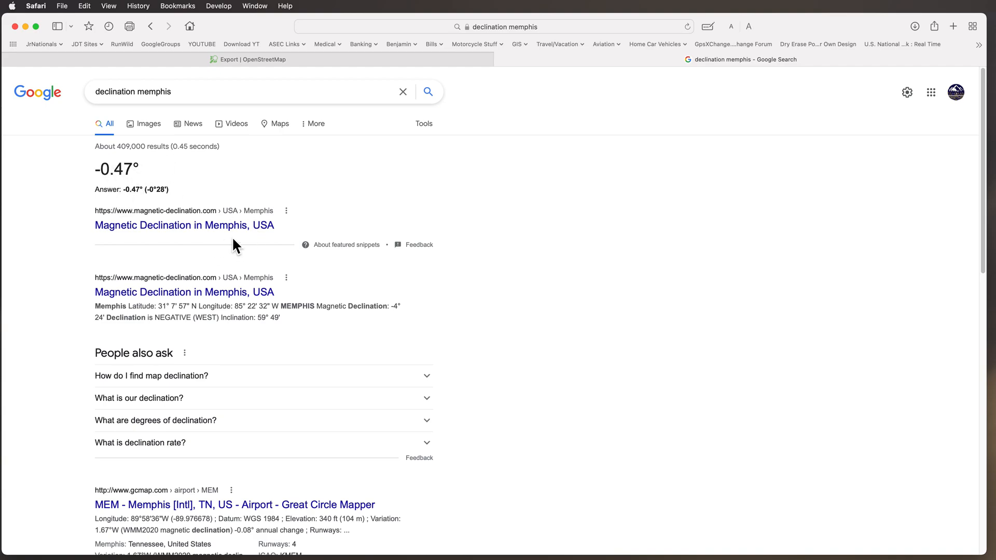
scroll(306, 324, down, 3)
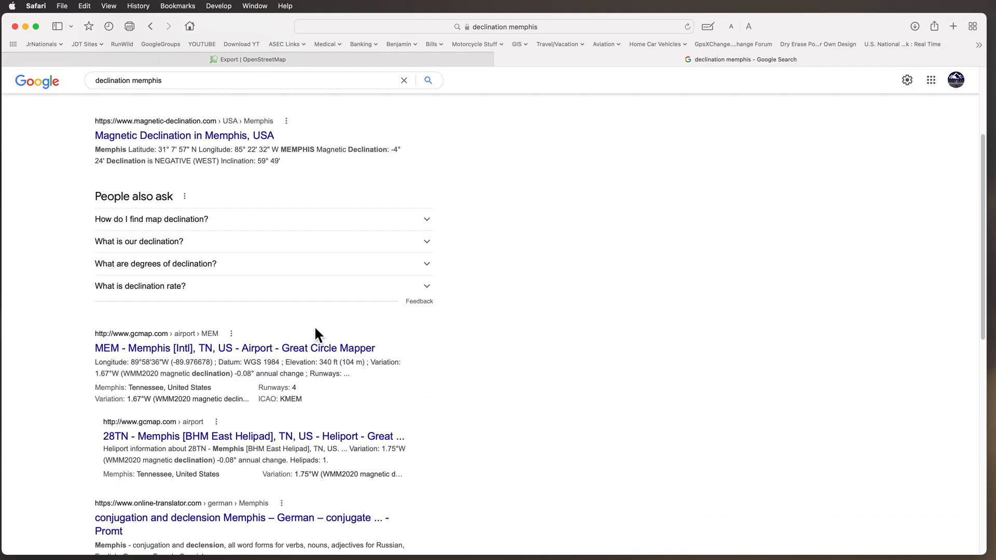
scroll(374, 356, up, 3)
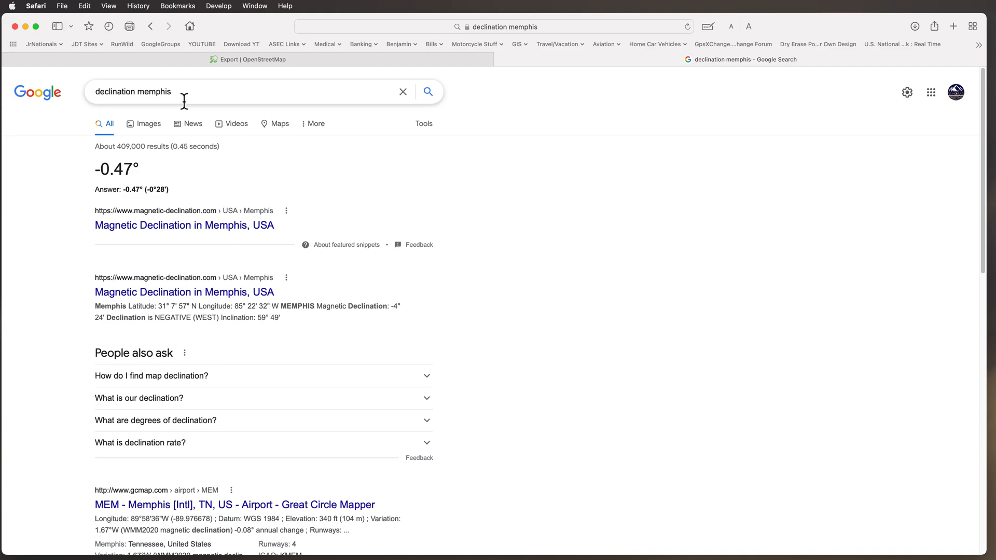
Step: Search for "seattle declination" and highlight the declination value in the answer
triple_click(86, 85)
text(seatll)
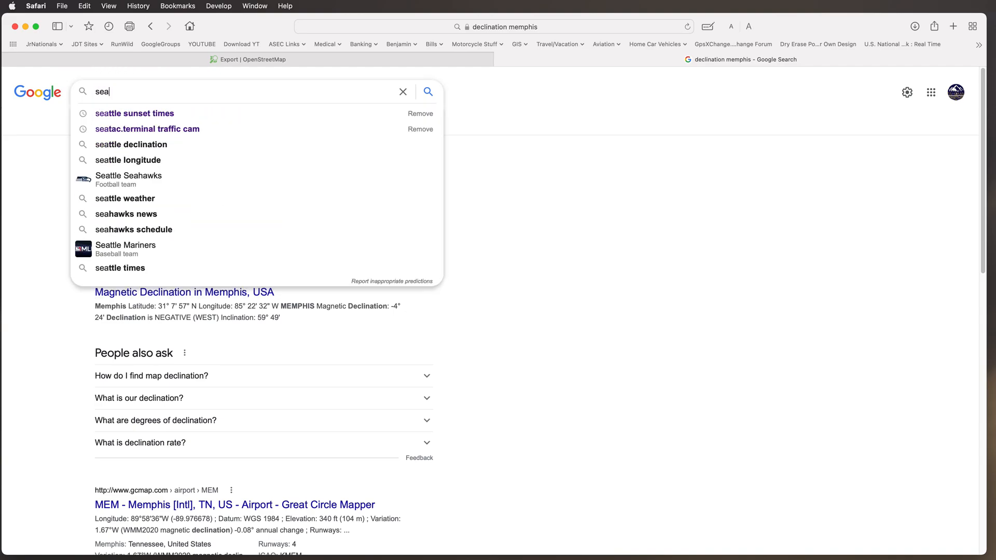
key(BackSpace)
text(tle declination)
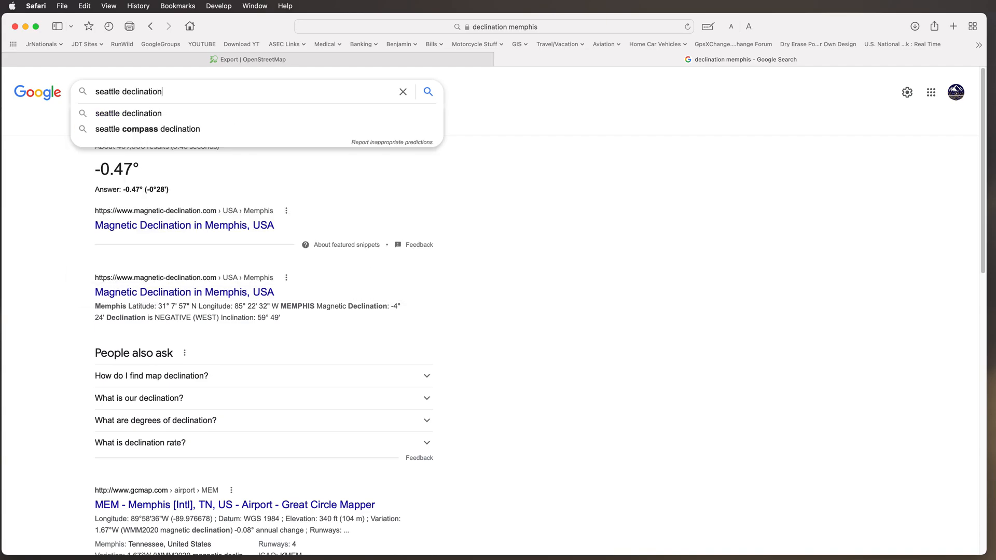
key(Return)
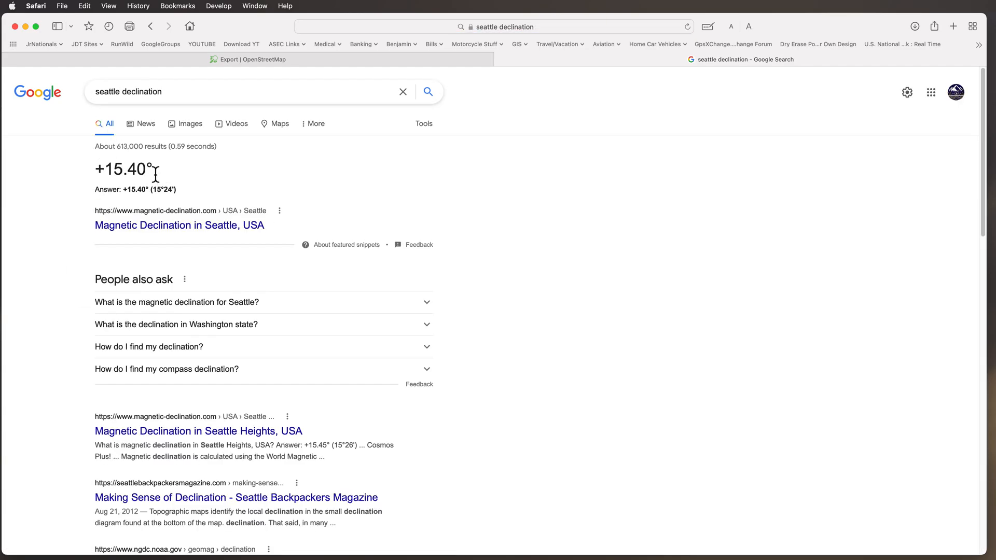
drag(154, 171, 93, 176)
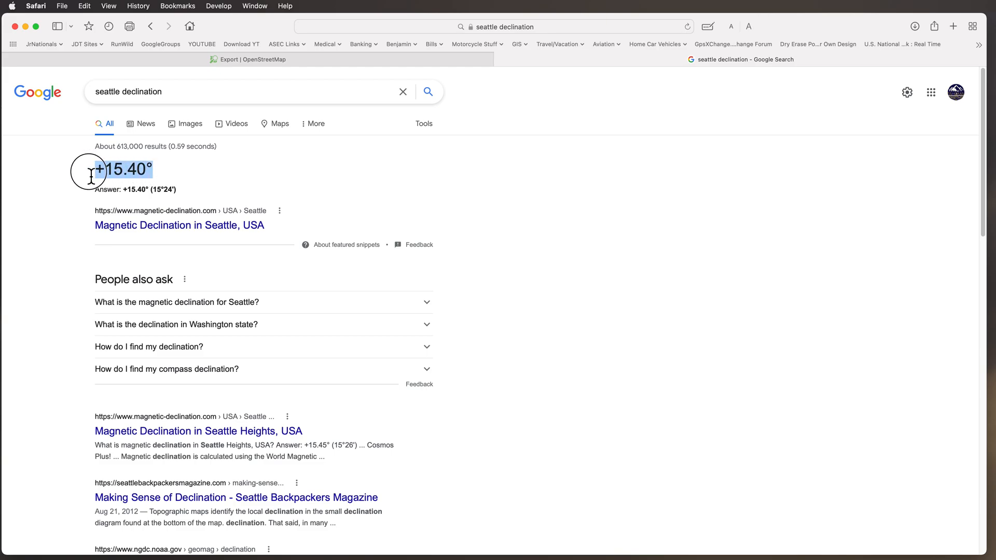
Step: Replace the city in the query to search for "memphis declination"
drag(120, 92, 85, 95)
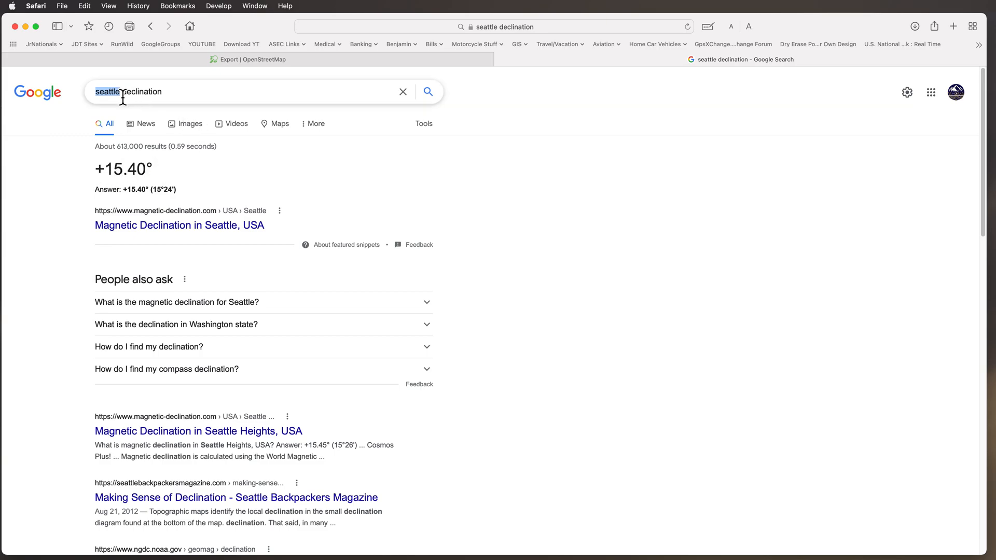
text(memphis)
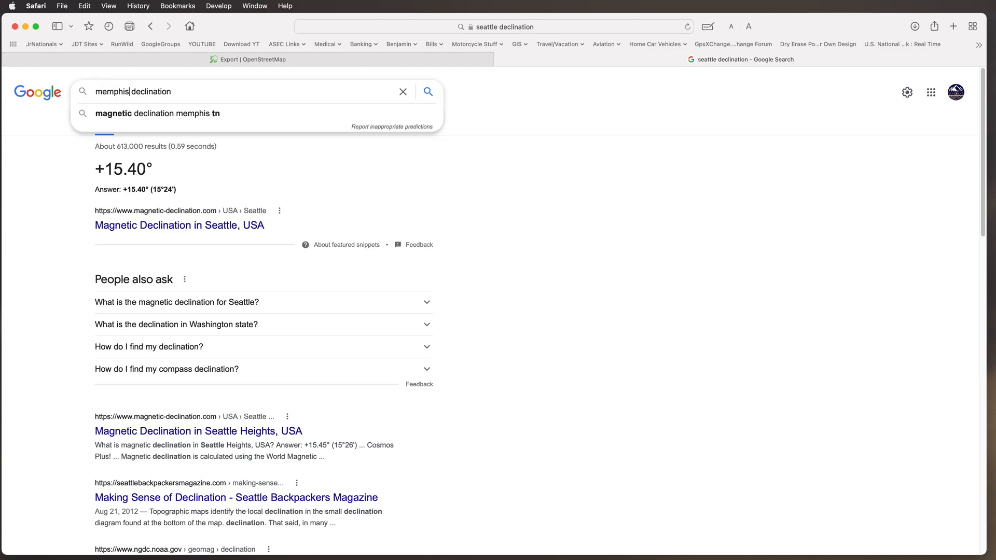
key(Return)
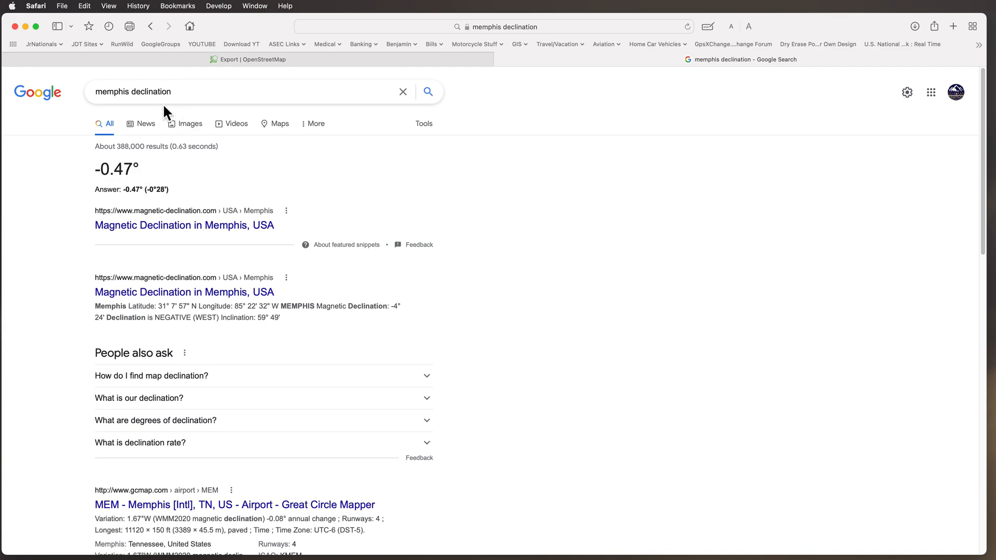
Step: Search the web for "UTM Grid memphis" in a new tab
click(953, 27)
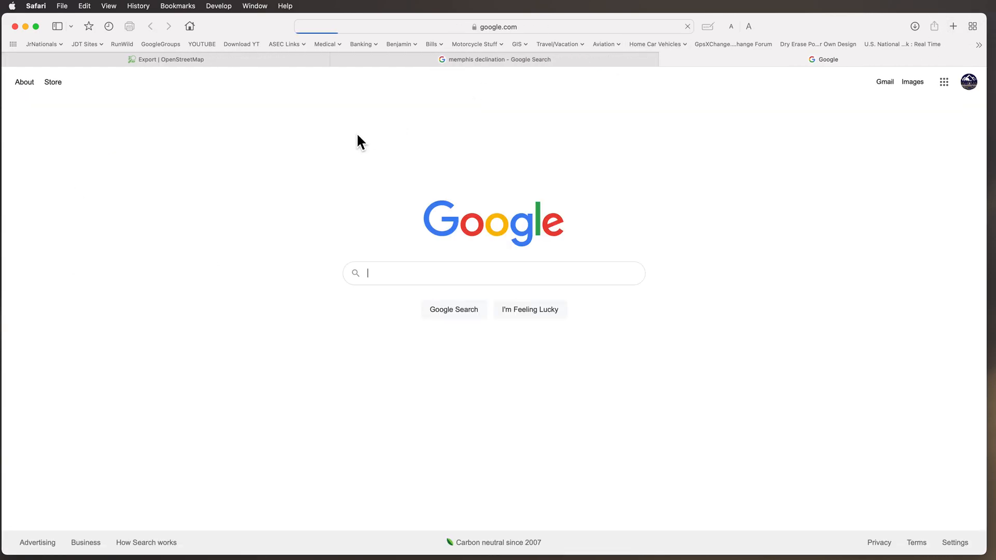
click(464, 275)
text(UTM Grid f)
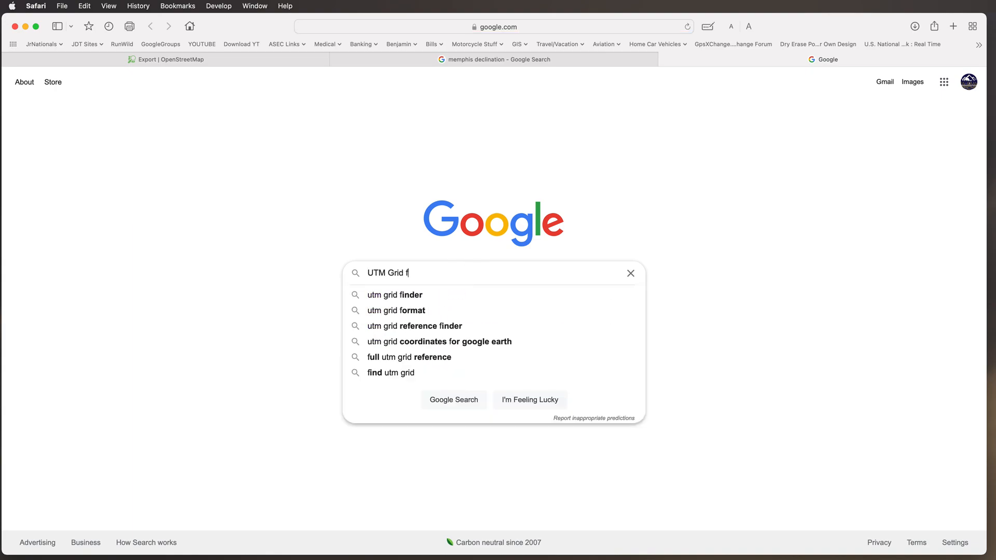
key(BackSpace)
text(m)
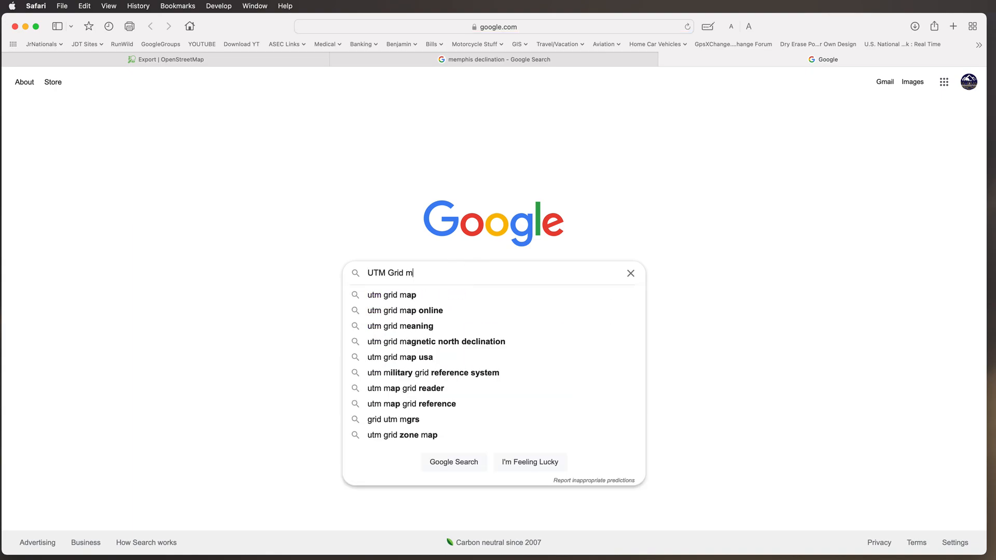
text(emphis)
key(Return)
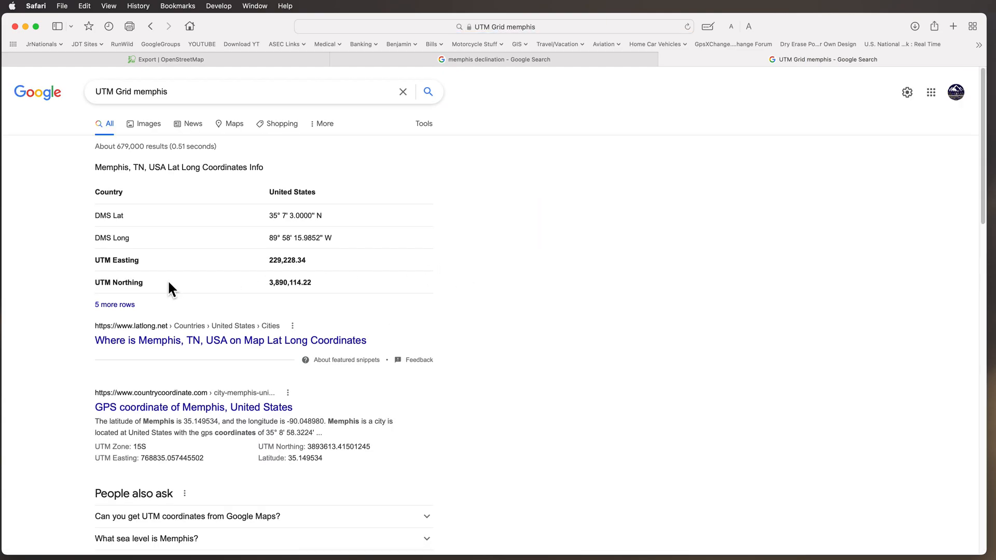
Step: Look through the search results for the UTM zone of Memphis and highlight its number
scroll(392, 272, down, 3)
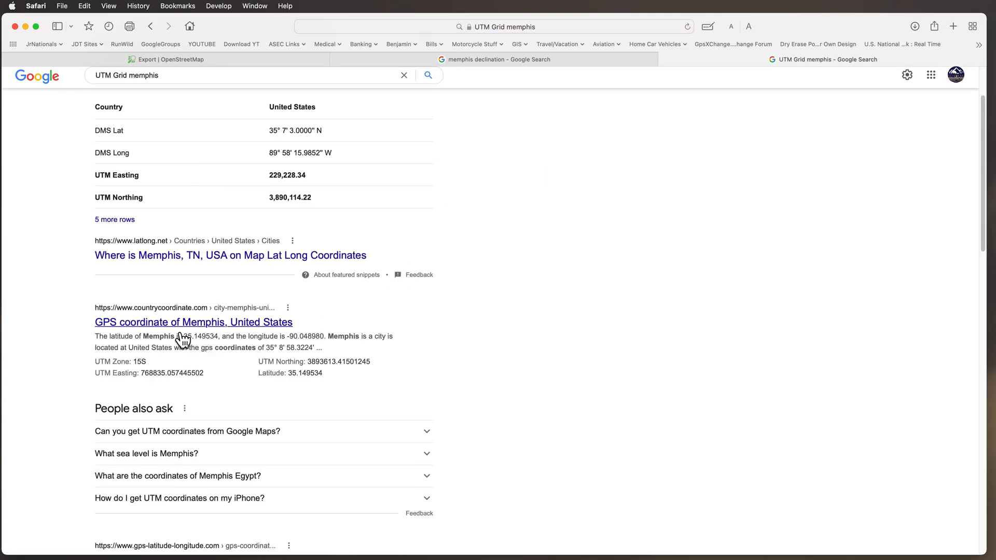
scroll(223, 332, down, 3)
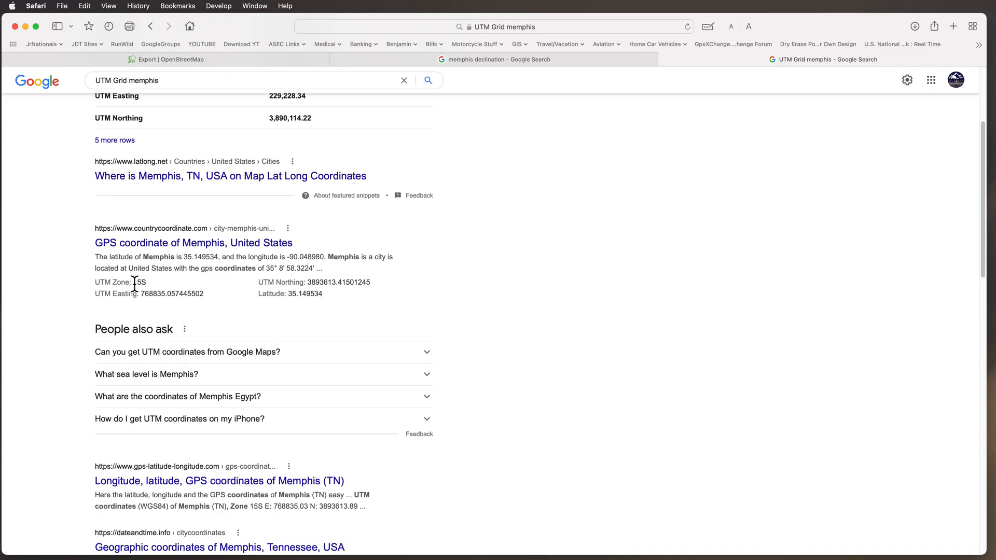
drag(135, 283, 144, 286)
Step: Switch to OpenOrienteering Mapper, then move and enlarge its window to fill the screen
key(super+Tab)
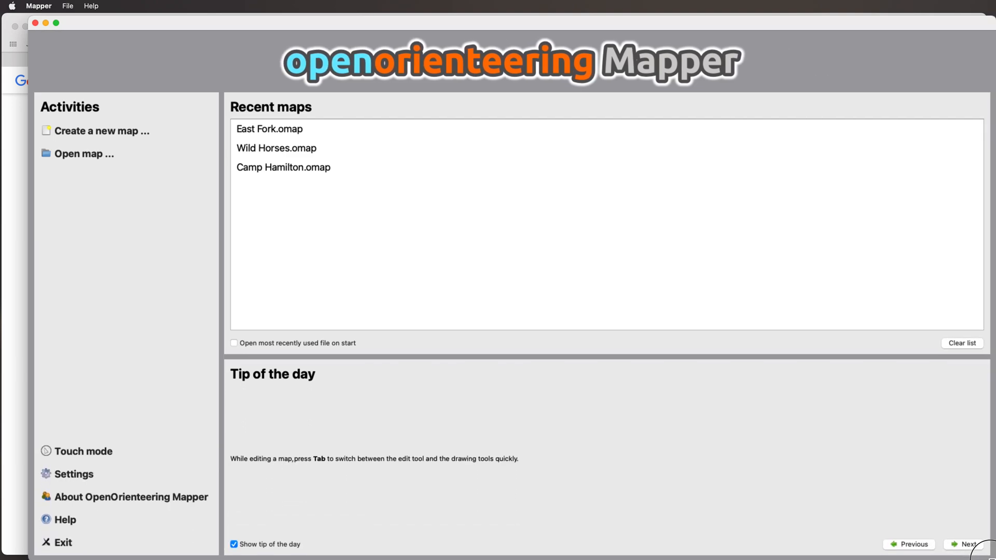
drag(106, 20, 88, 25)
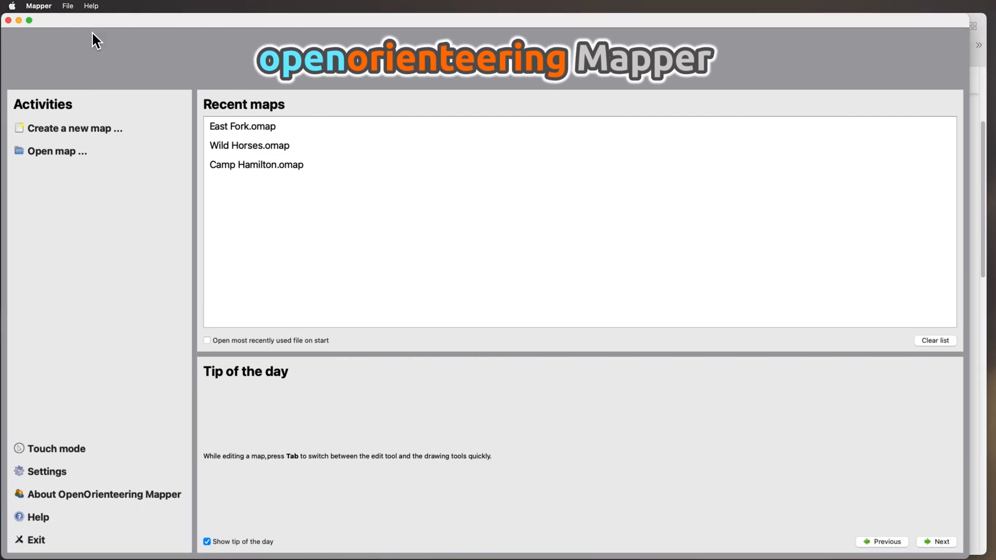
drag(962, 556, 989, 557)
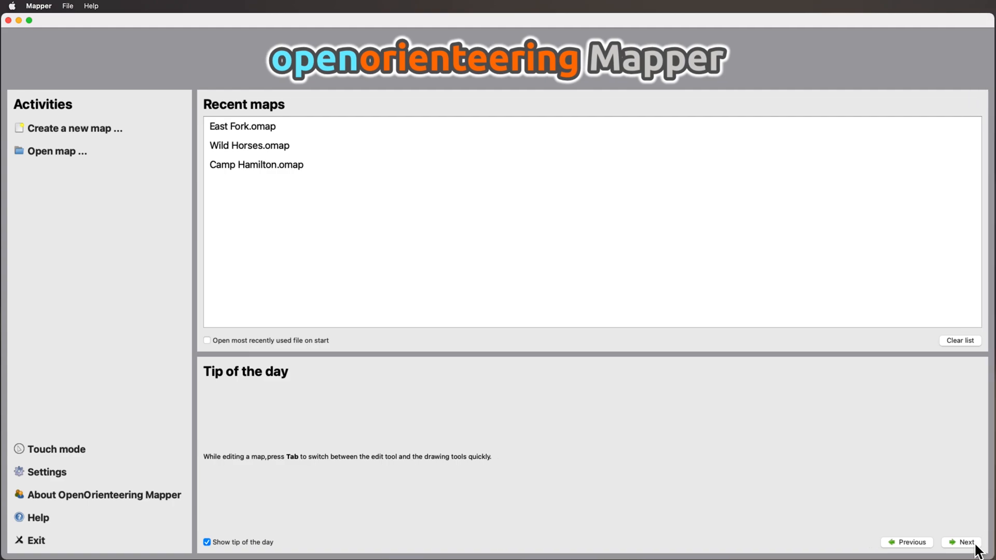
Step: Create a new map at scale 1:4000 with the ISSprOM 2019_4000 symbol set
click(69, 7)
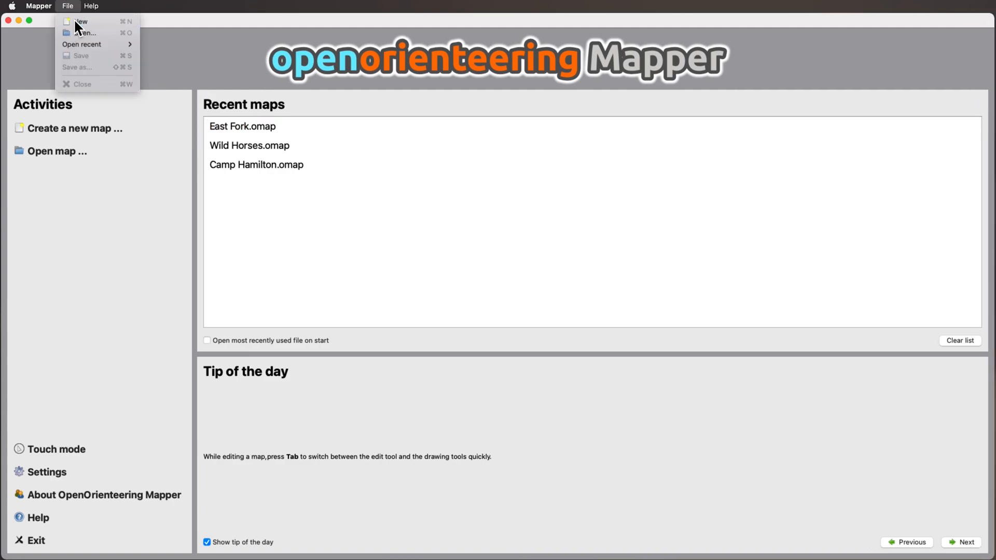
click(76, 29)
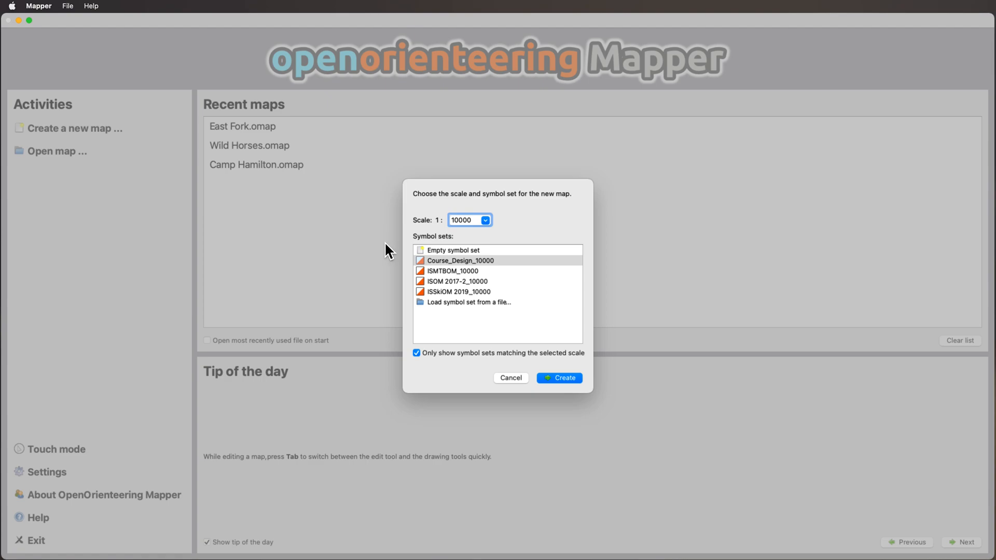
click(486, 221)
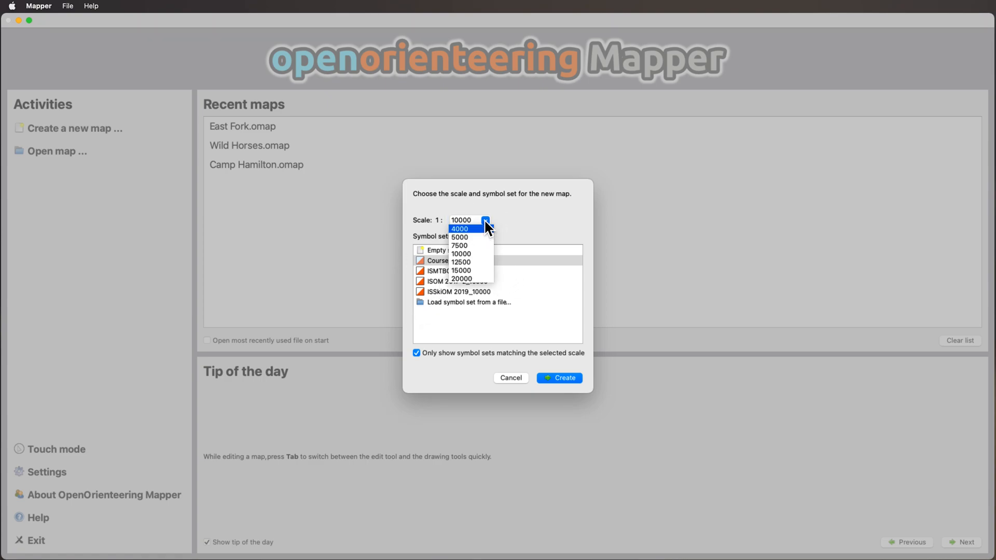
click(478, 230)
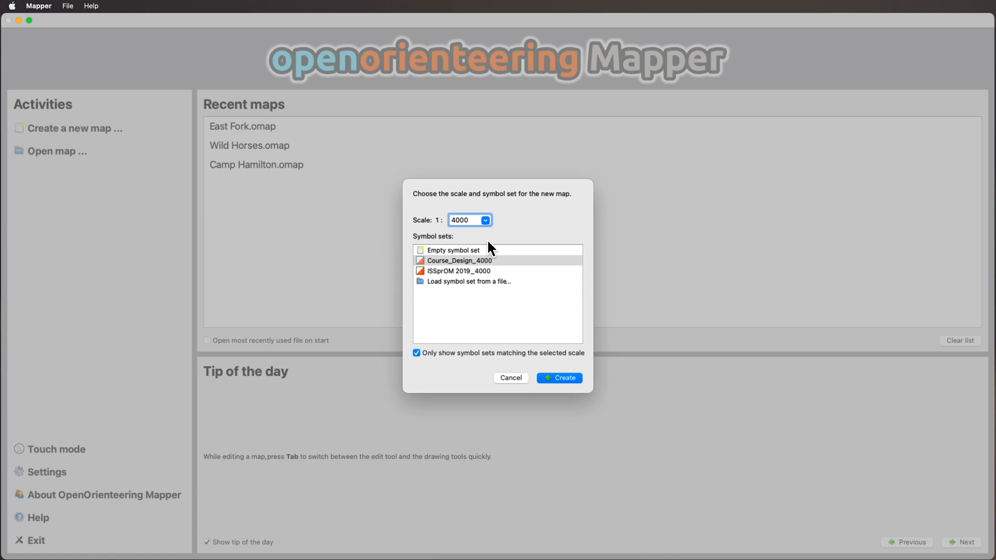
click(456, 272)
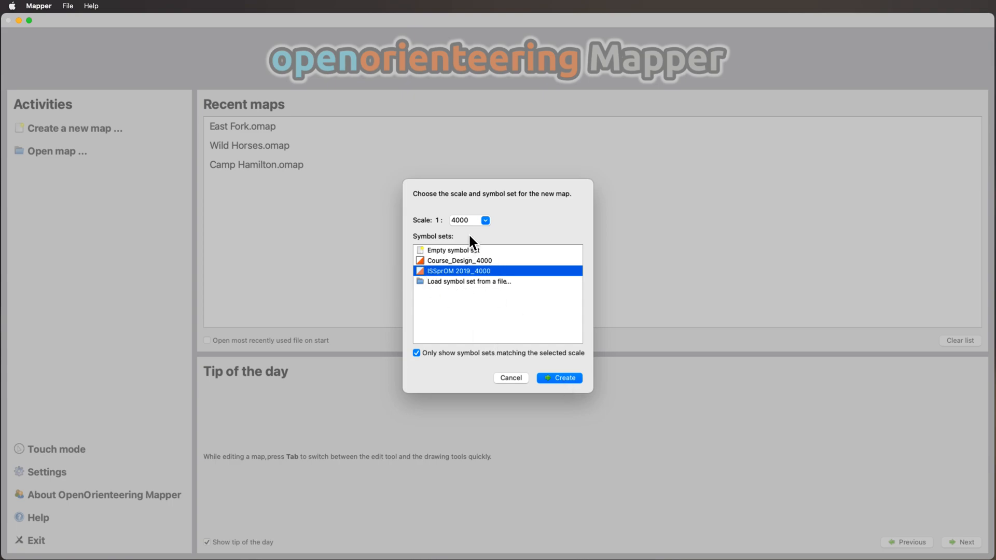
click(553, 376)
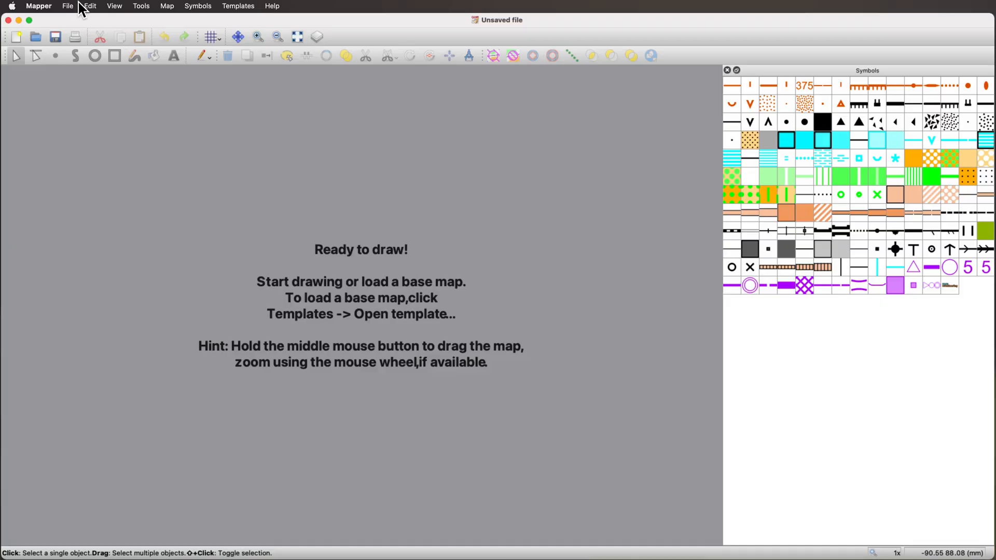
Step: Open the map's georeferencing settings and set the coordinate reference system to UTM with zone 16 N
click(167, 7)
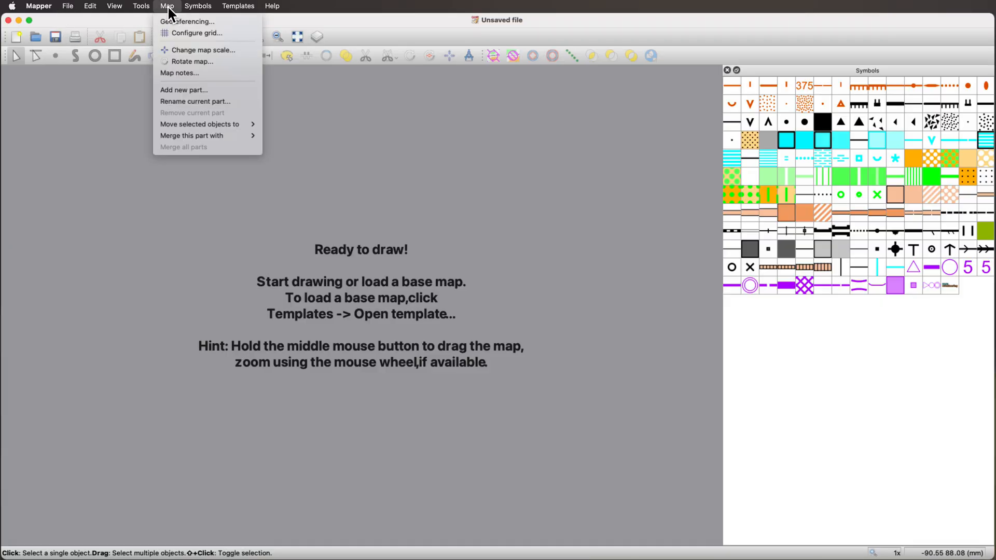
click(178, 24)
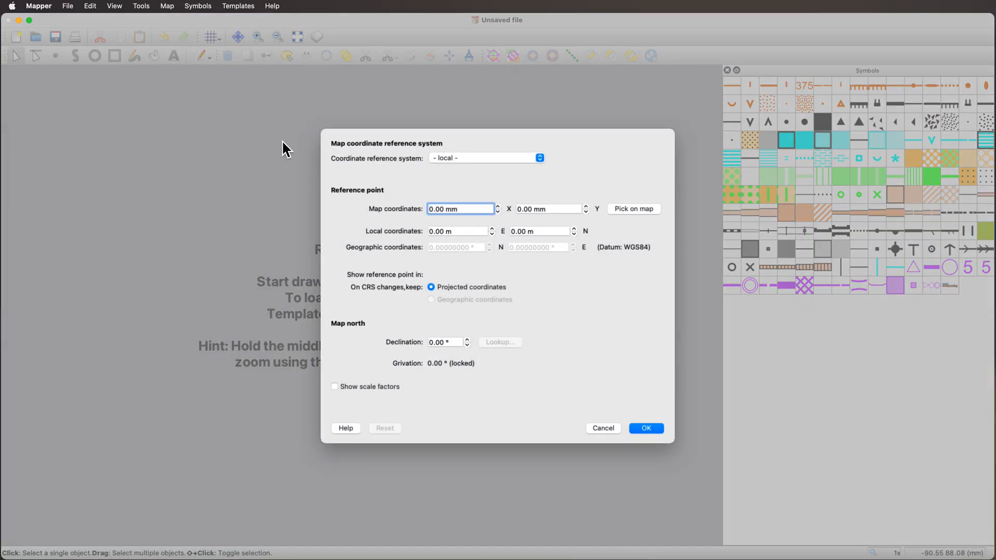
click(455, 166)
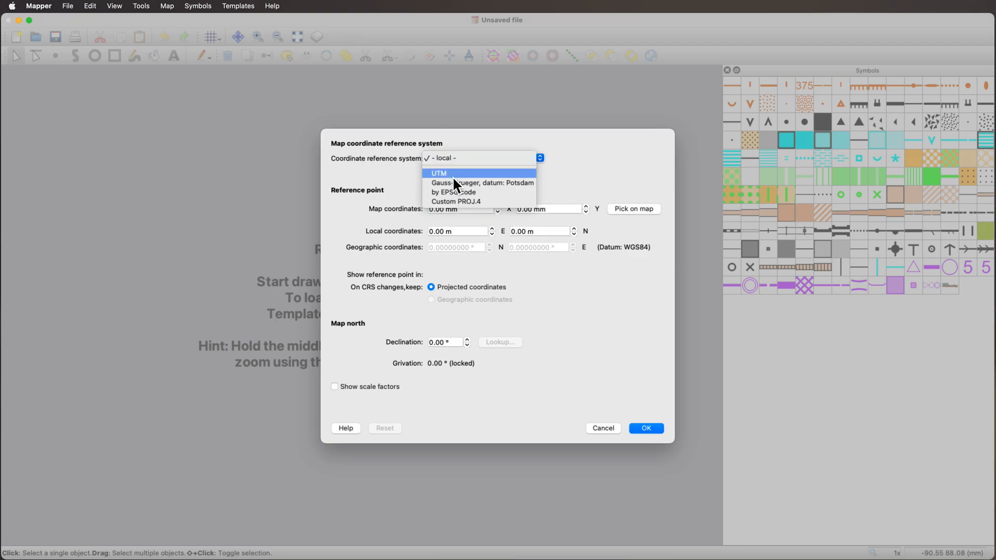
click(452, 176)
triple_click(467, 163)
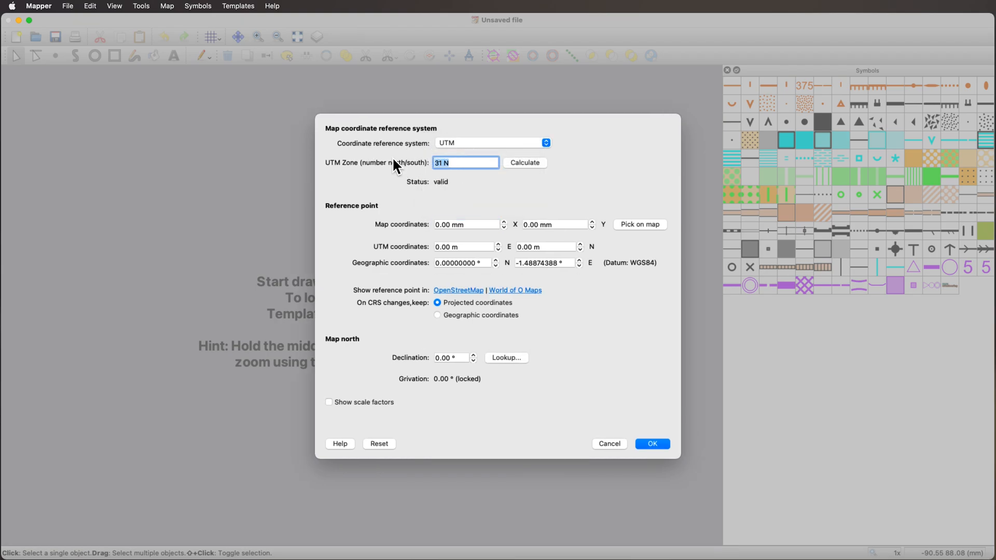
text(16)
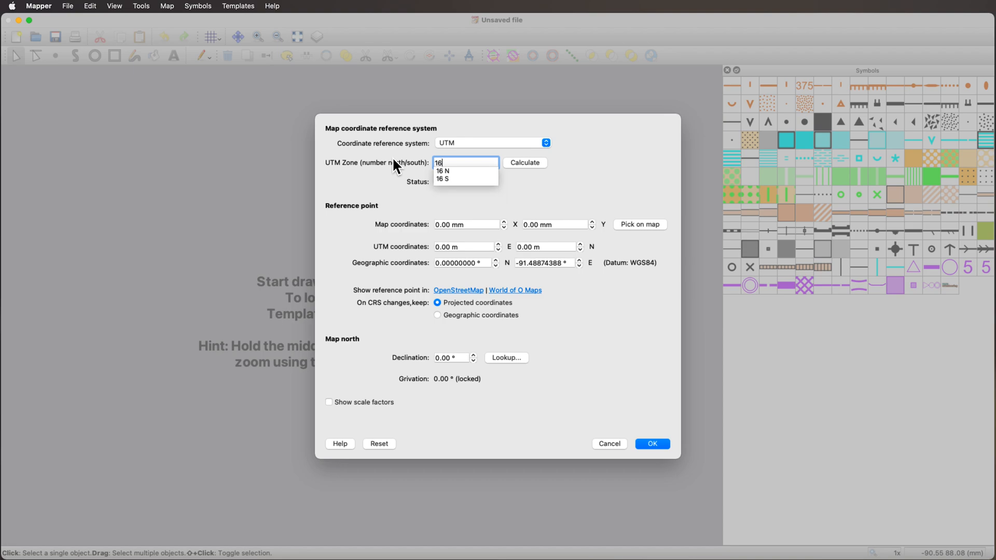
click(442, 171)
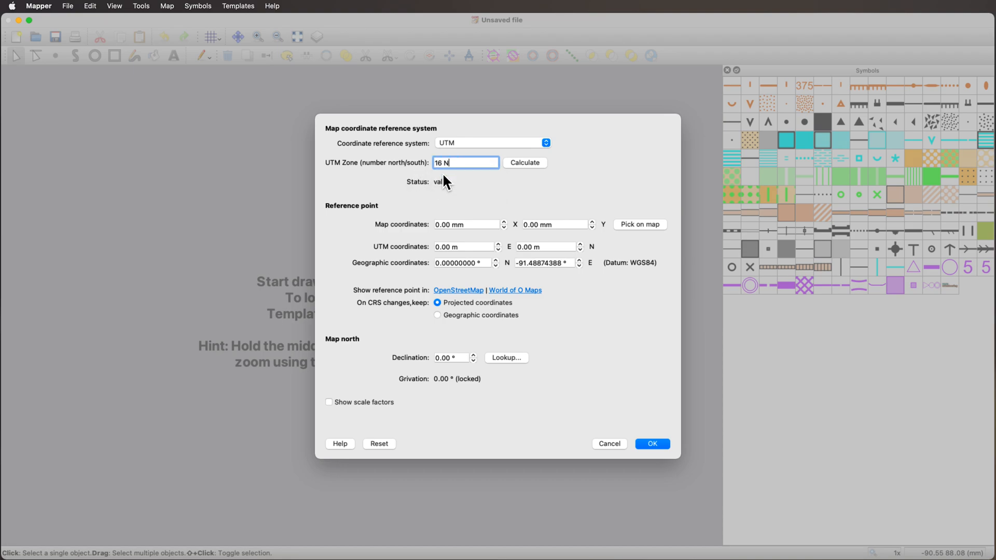
Step: Check the Memphis UTM zone in the Safari search results and set the map's UTM zone to 15 N
key(super+Tab)
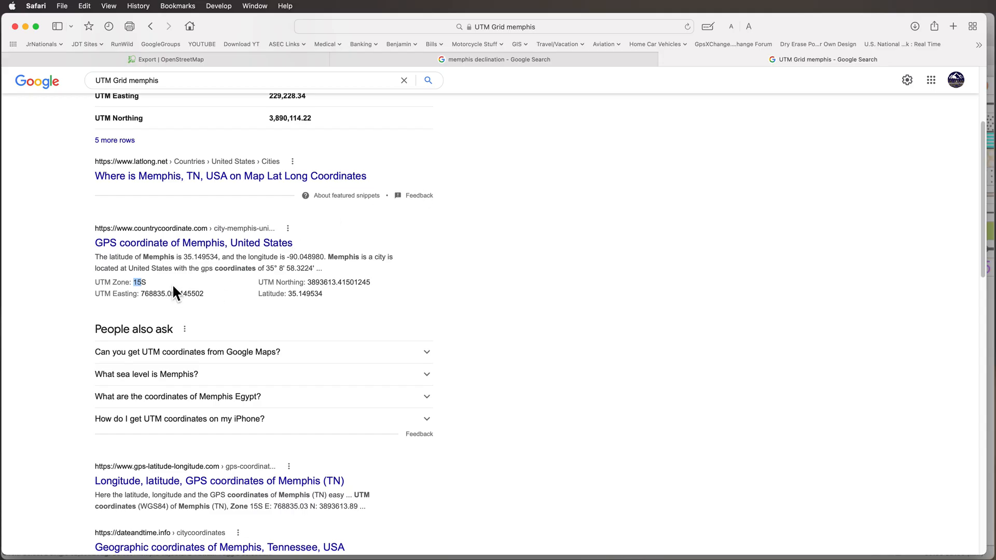
key(super+Tab)
drag(443, 166, 439, 165)
text(5)
Step: Set the map north declination to -0.5°
click(458, 358)
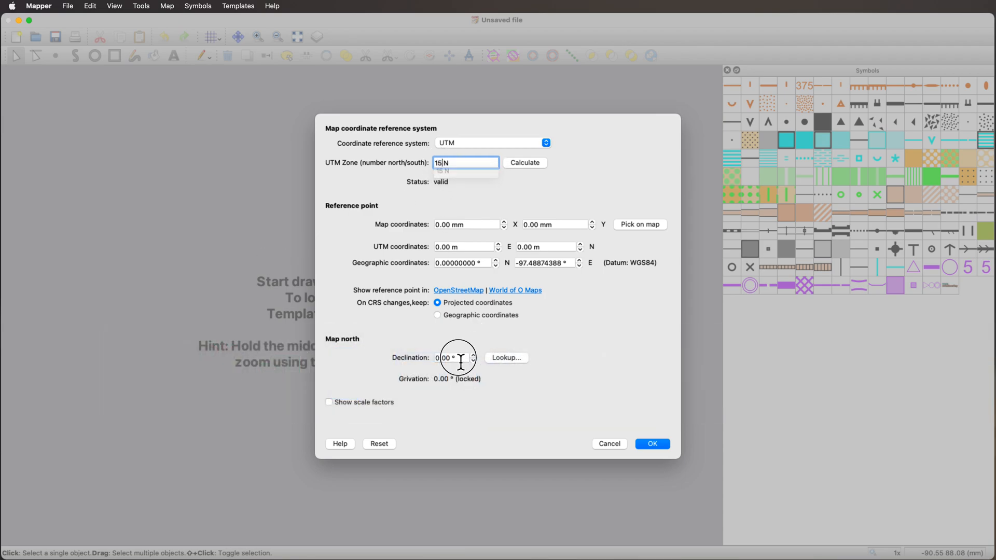
drag(451, 358, 420, 358)
text(-.5)
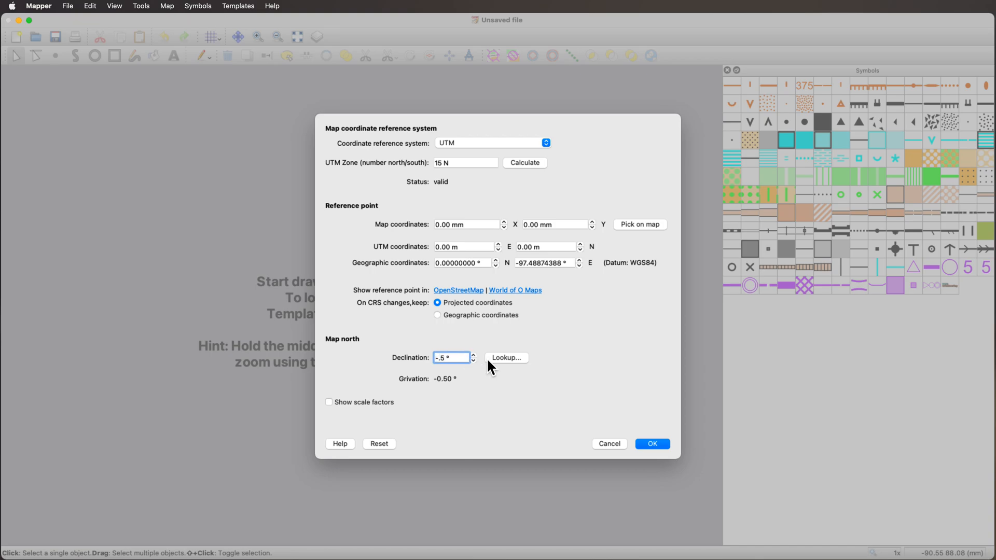
Step: Switch to Safari and check the north and south latitude boundaries of the export area on the OpenStreetMap page
drag(484, 263, 429, 263)
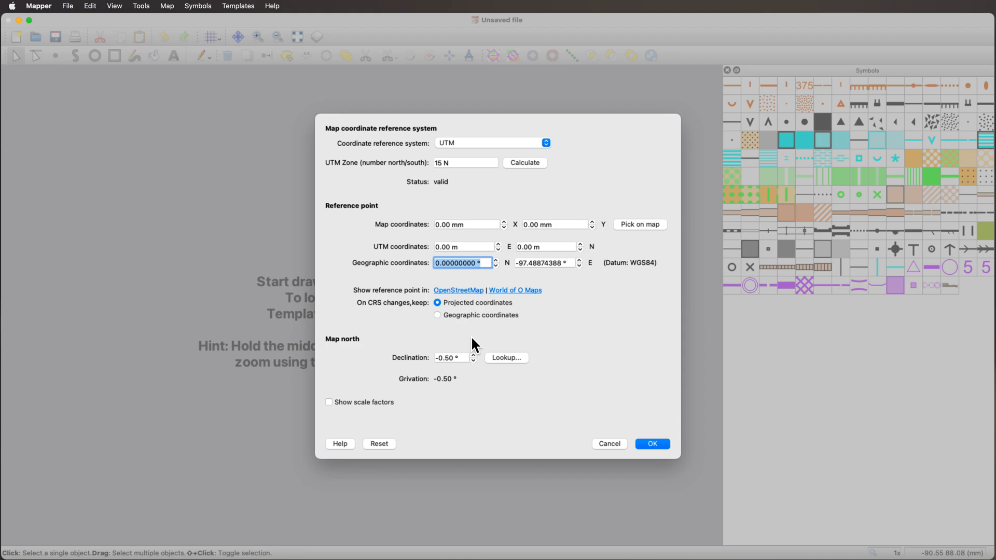
key(super+Tab)
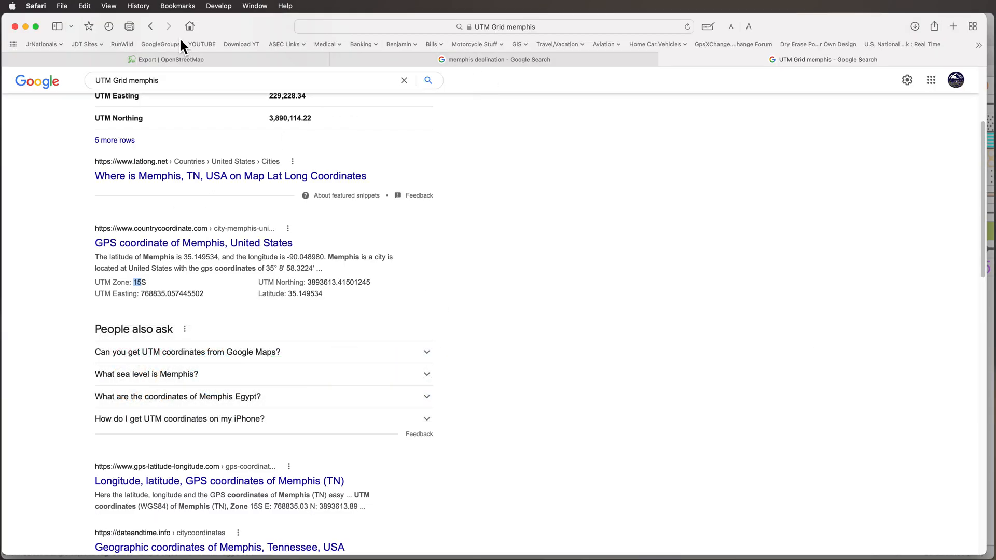
click(181, 59)
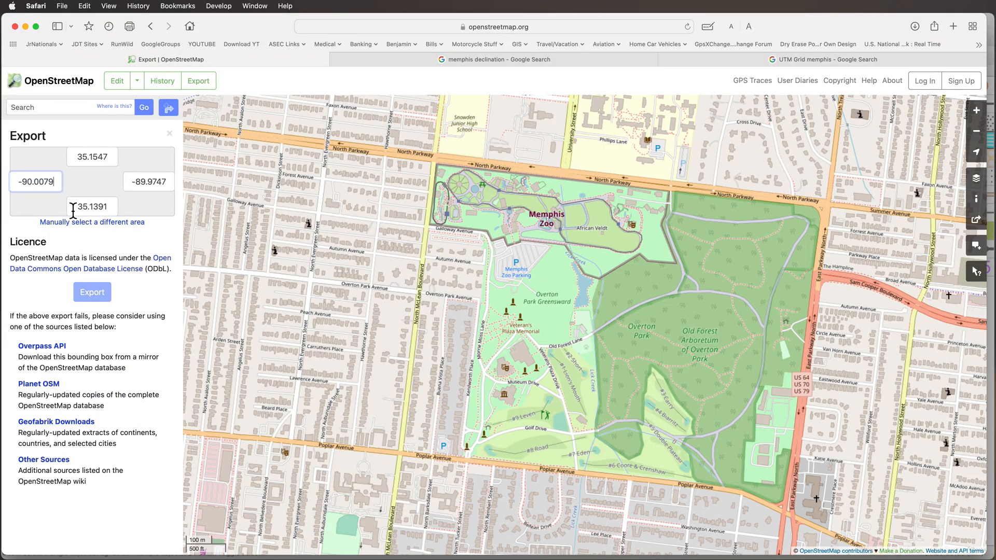
double_click(114, 207)
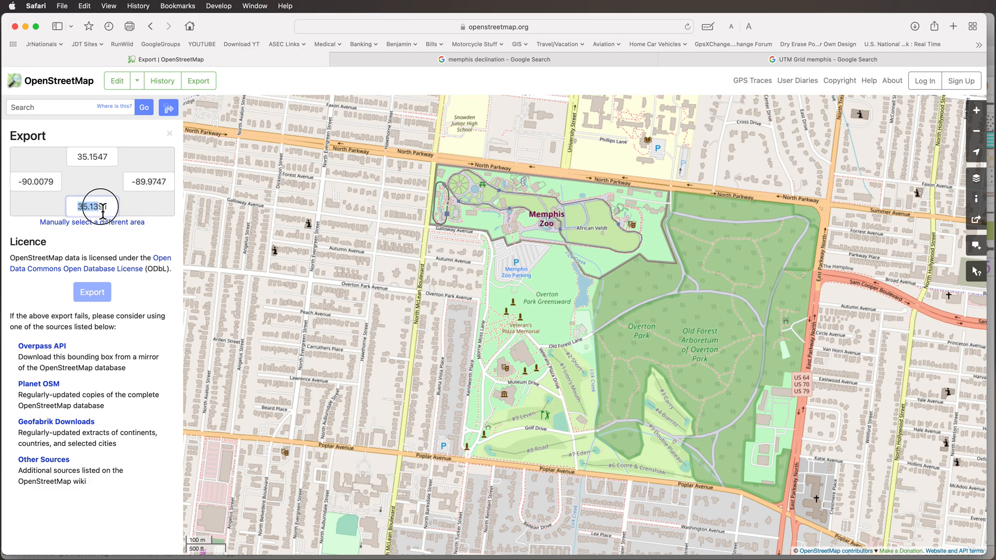
double_click(83, 157)
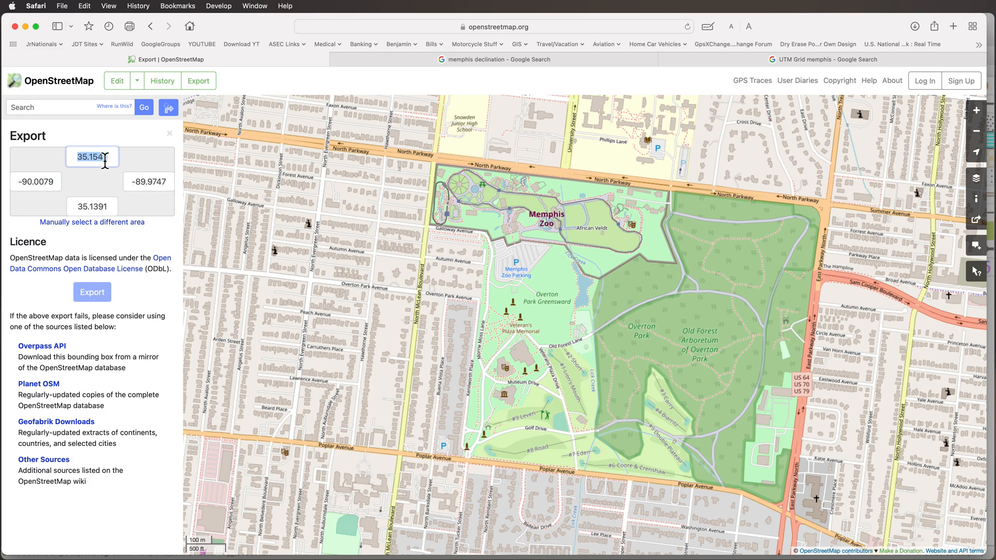
double_click(78, 210)
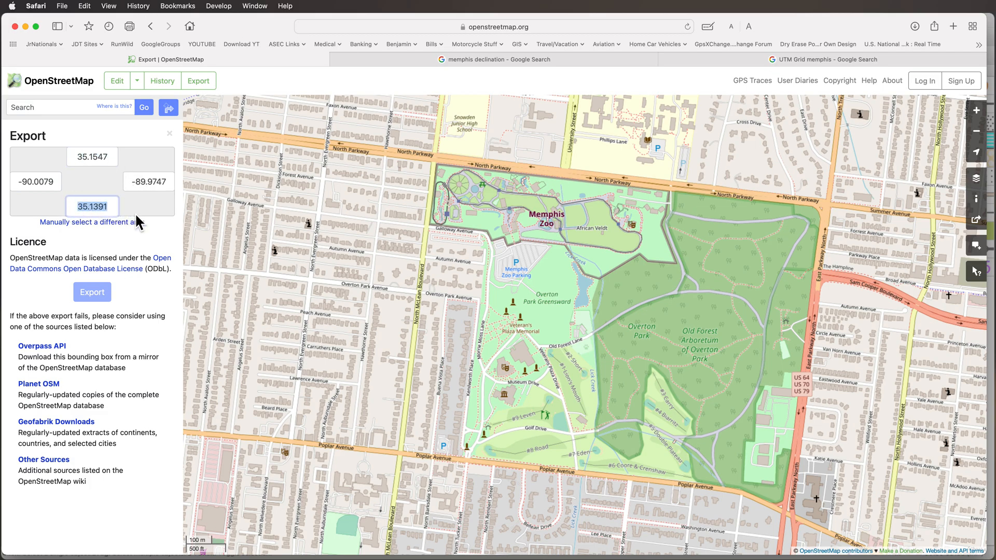
Step: Return to Mapper and set the reference point's geographic latitude to 35.145° N
key(super+Tab)
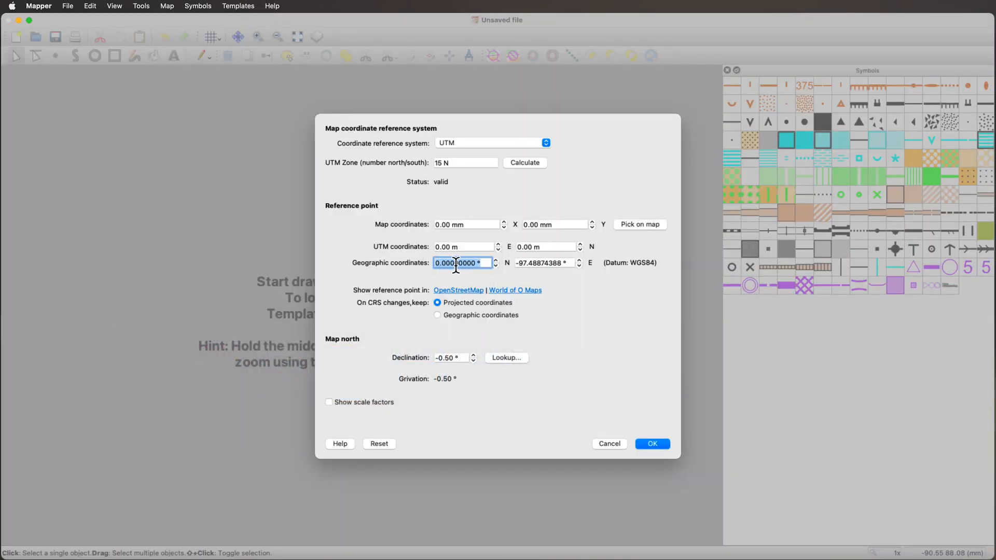
text(35.21)
key(BackSpace)
key(BackSpace)
key(BackSpace)
text(.145)
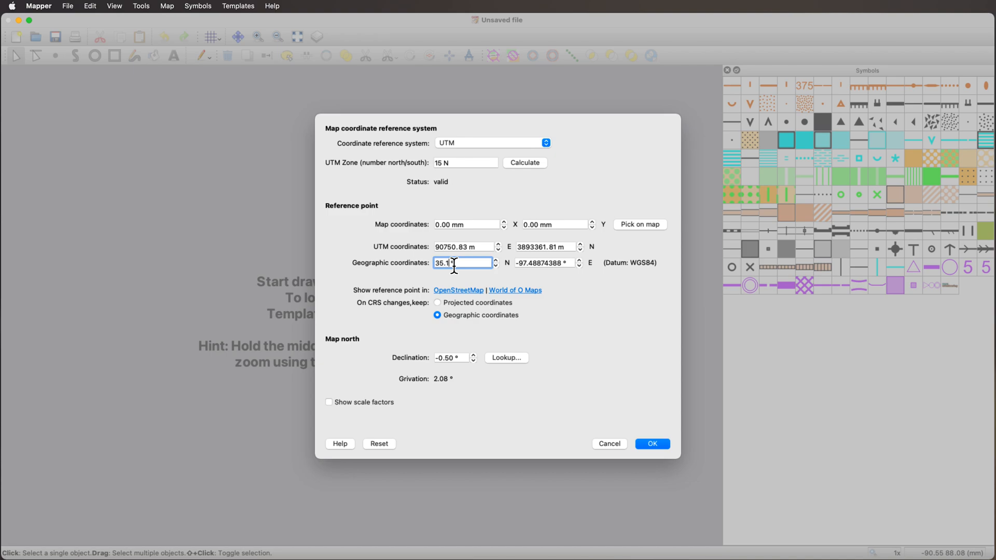
Step: Check the export area's longitude boundaries in Safari, set the reference point's longitude to -90.00° in Mapper, and apply the georeferencing
click(572, 267)
key(super+Tab)
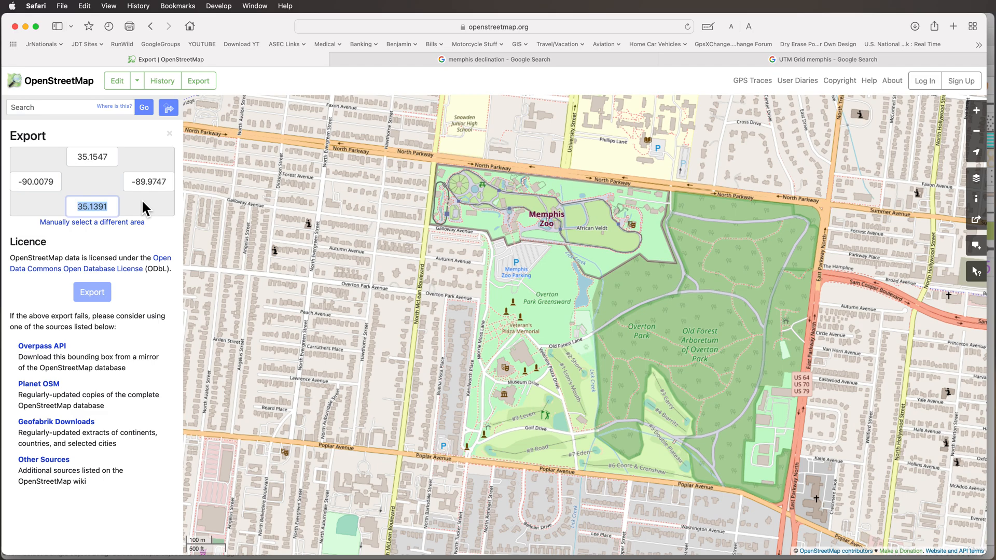
key(super+Tab)
drag(568, 262, 525, 269)
text(-90.00)
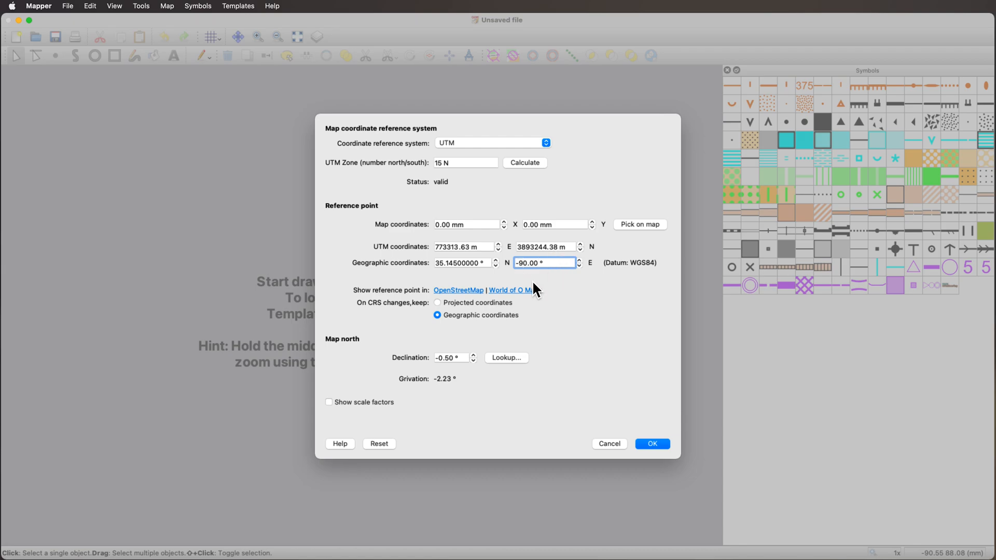
click(516, 268)
click(652, 446)
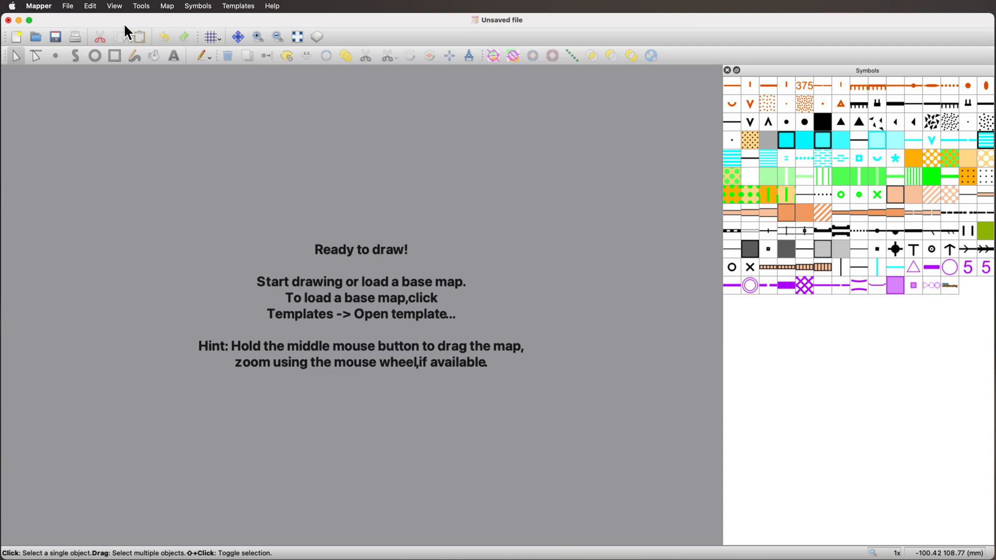
Step: Import the most recently added OpenStreetMap file, map-16.osm, from Downloads and accept the suggested symbol replacements
click(68, 6)
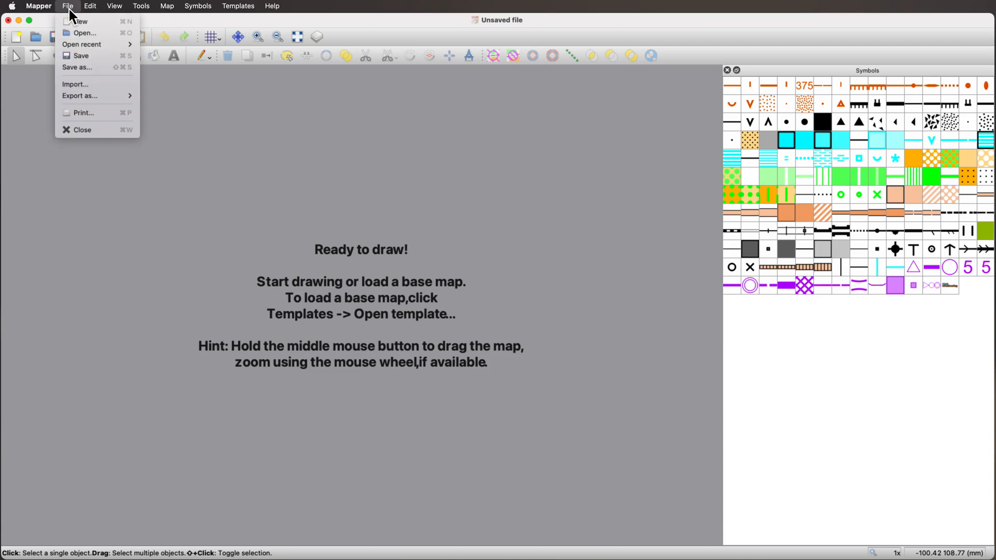
click(86, 84)
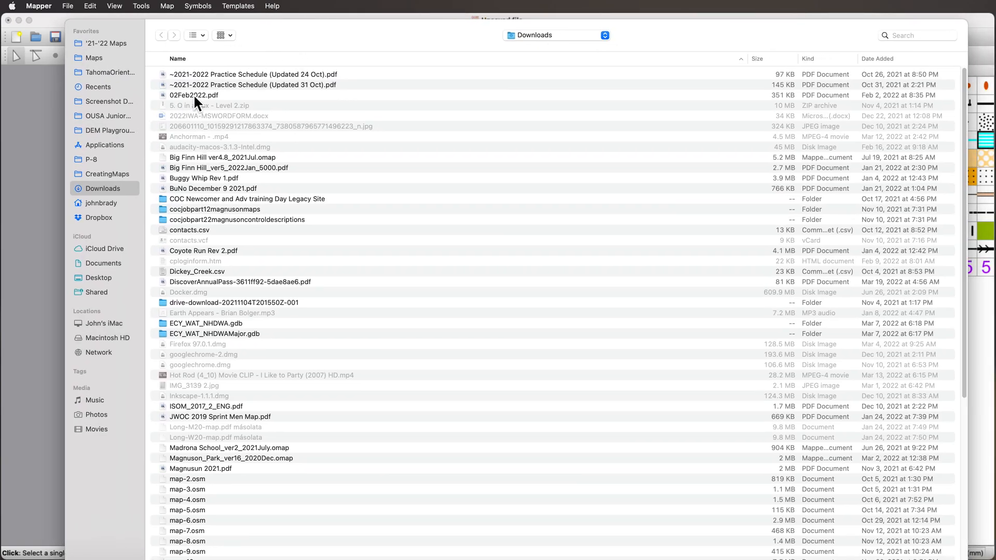
click(876, 63)
click(209, 76)
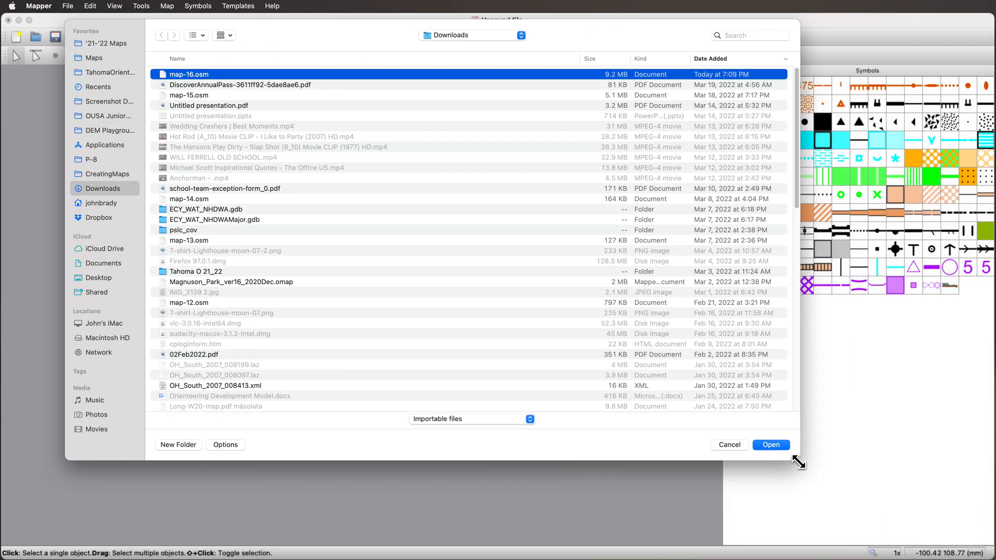
click(781, 445)
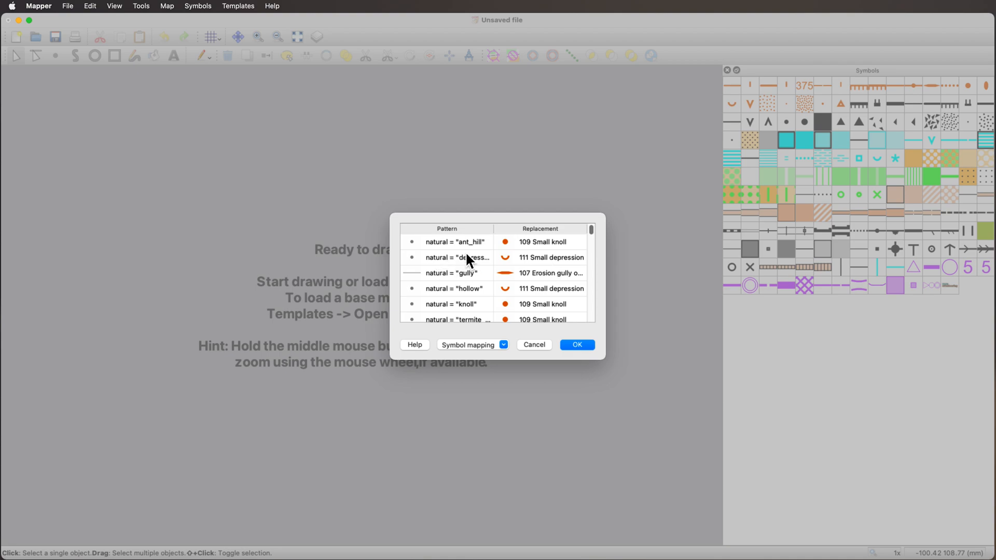
drag(592, 229, 592, 316)
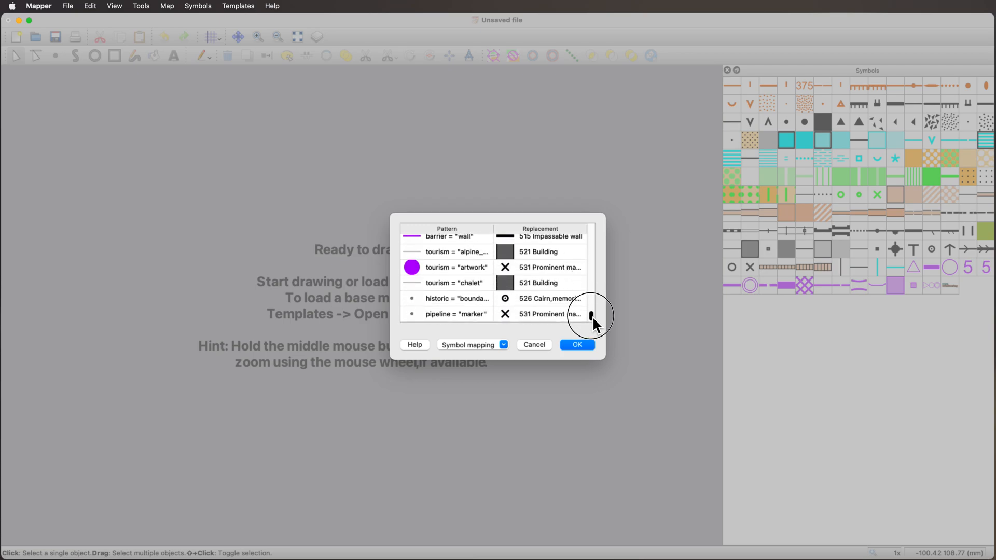
click(573, 347)
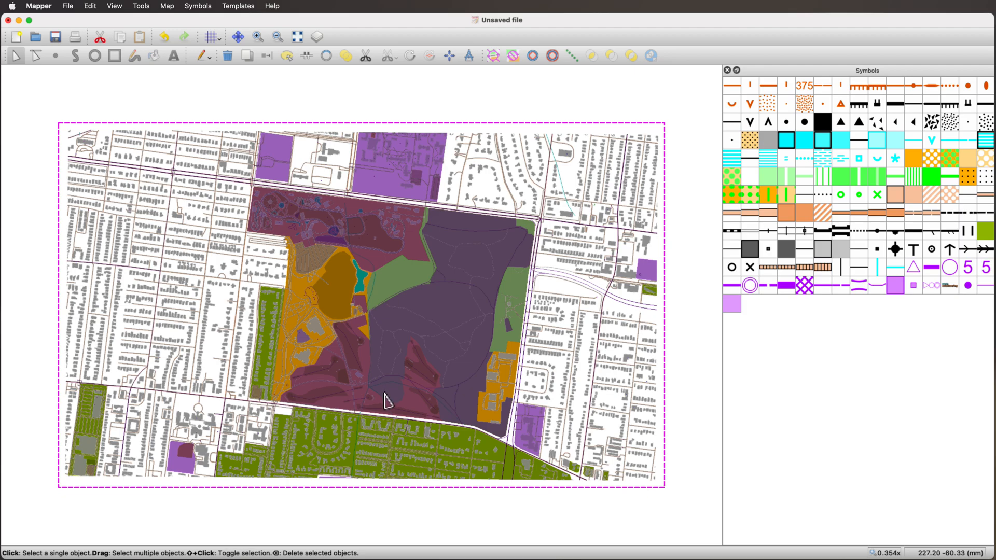
Step: Clear the selection of imported objects, select the large forest area in the park's east and show the Tag Editor
click(377, 185)
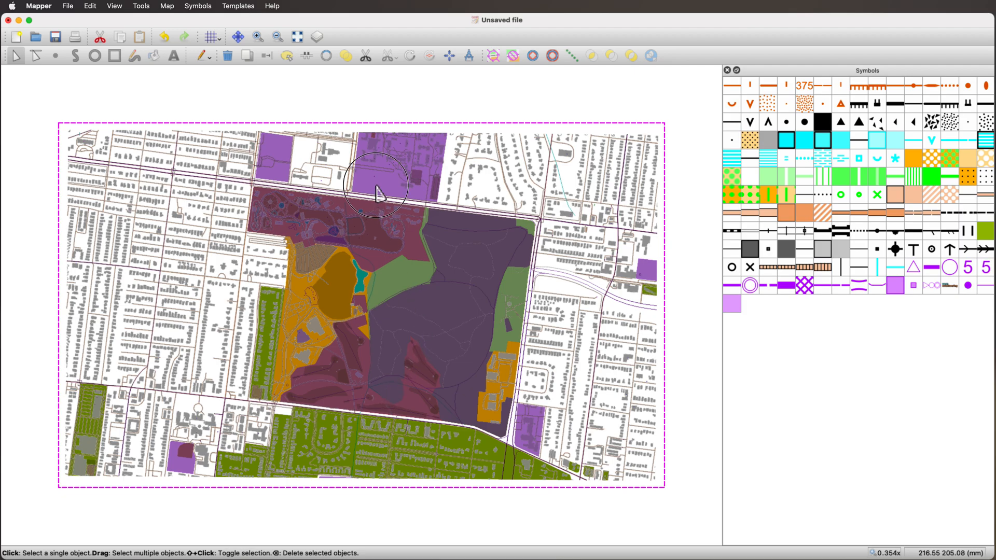
click(444, 303)
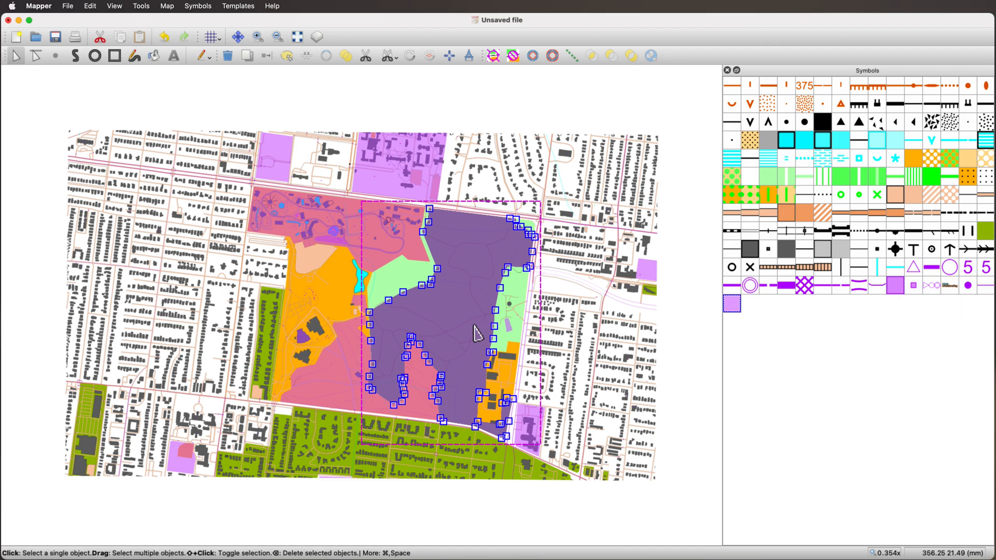
scroll(461, 317, up, 2)
scroll(460, 317, up, 2)
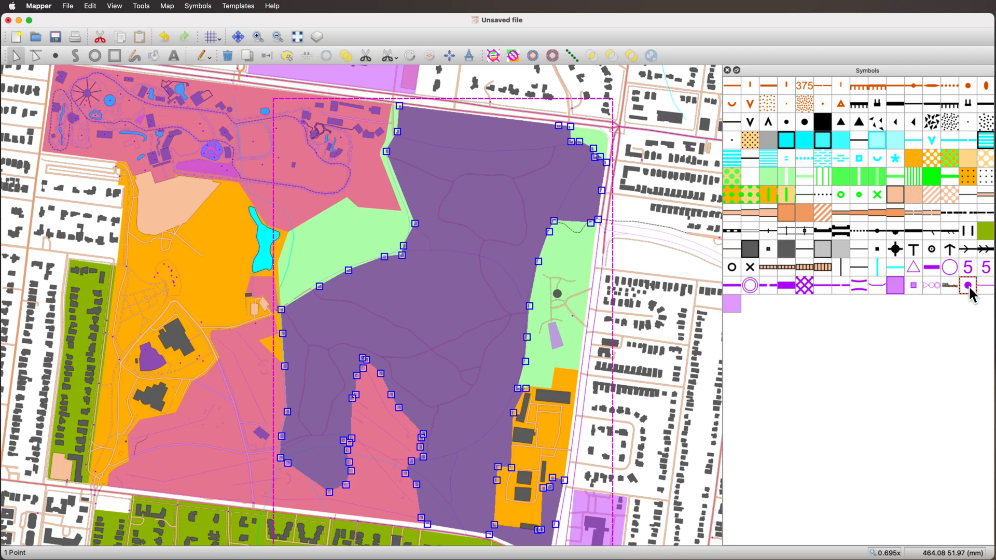
click(730, 305)
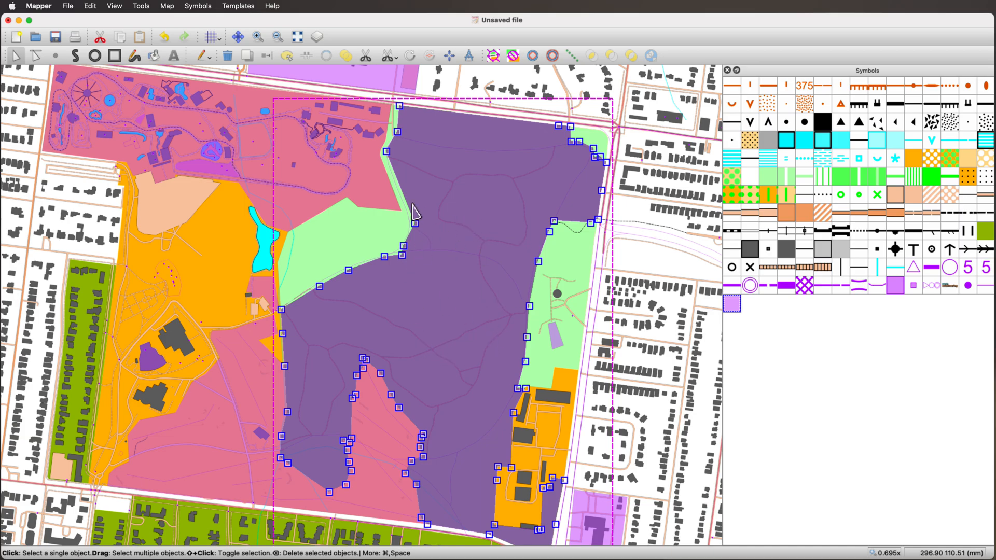
click(118, 8)
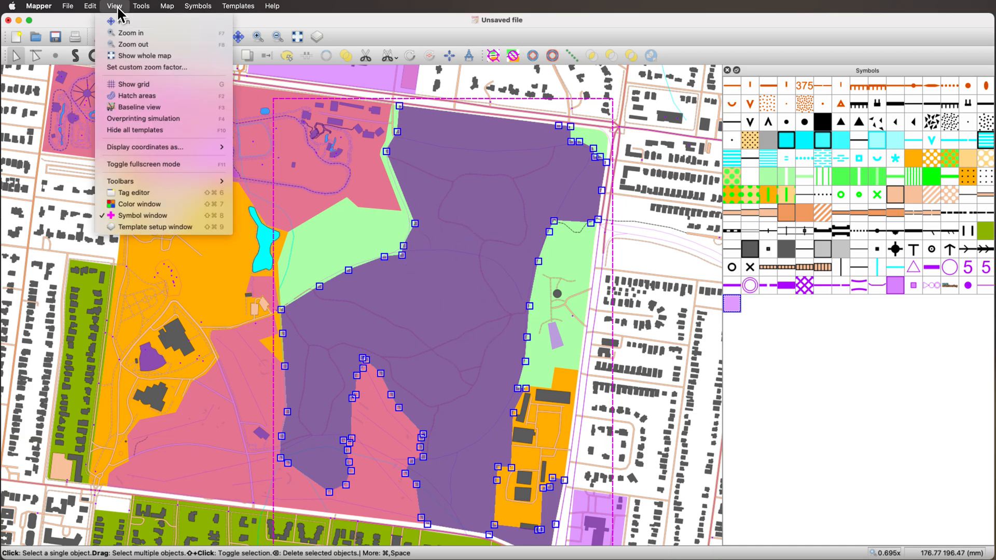
click(163, 195)
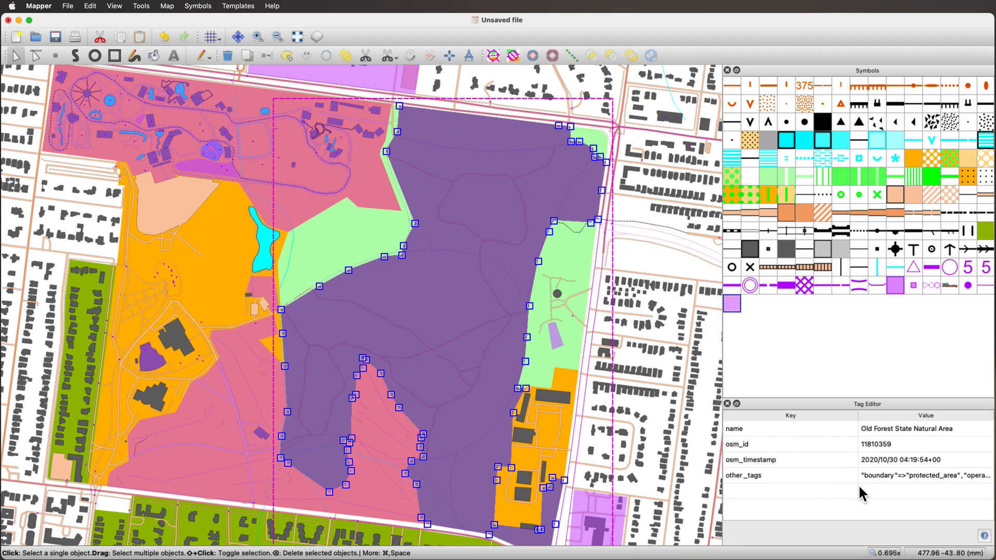
Step: Examine the tags of the overlapping areas in the eastern forest and of the golf fairway southwest of it
click(457, 307)
click(458, 307)
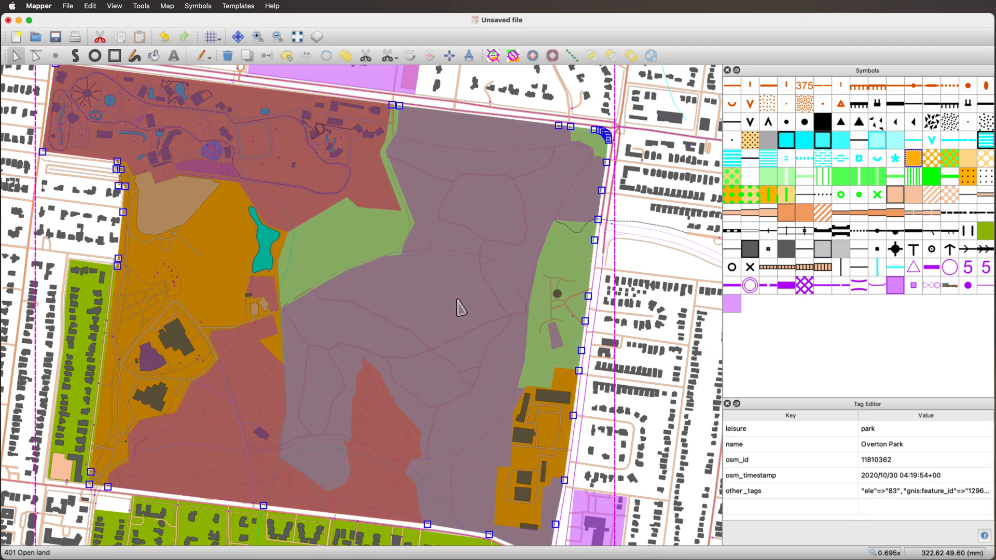
click(458, 307)
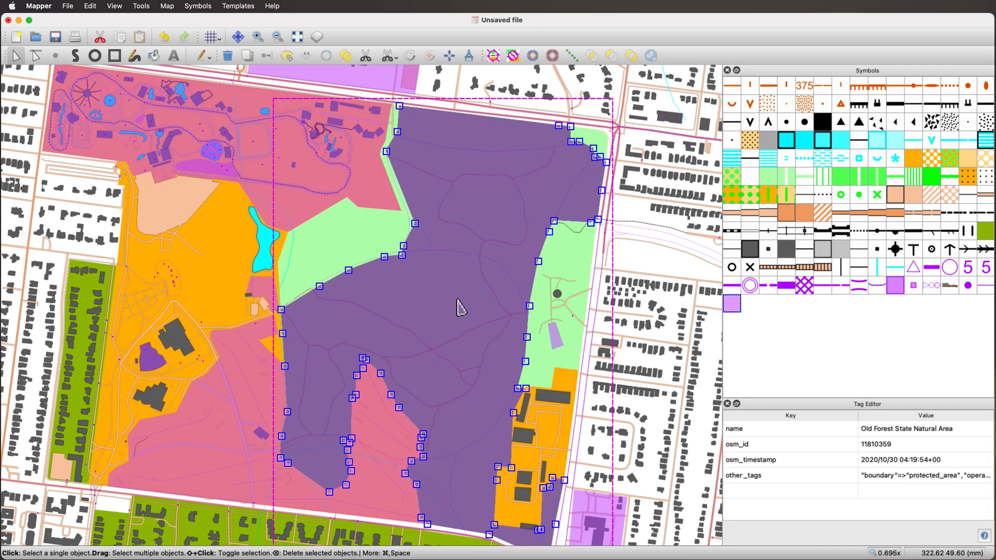
click(460, 307)
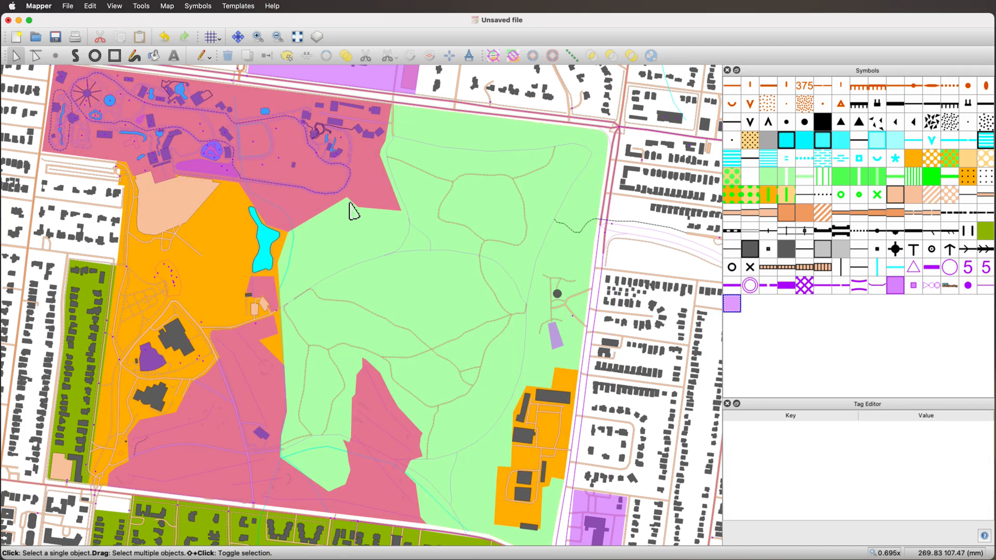
click(245, 418)
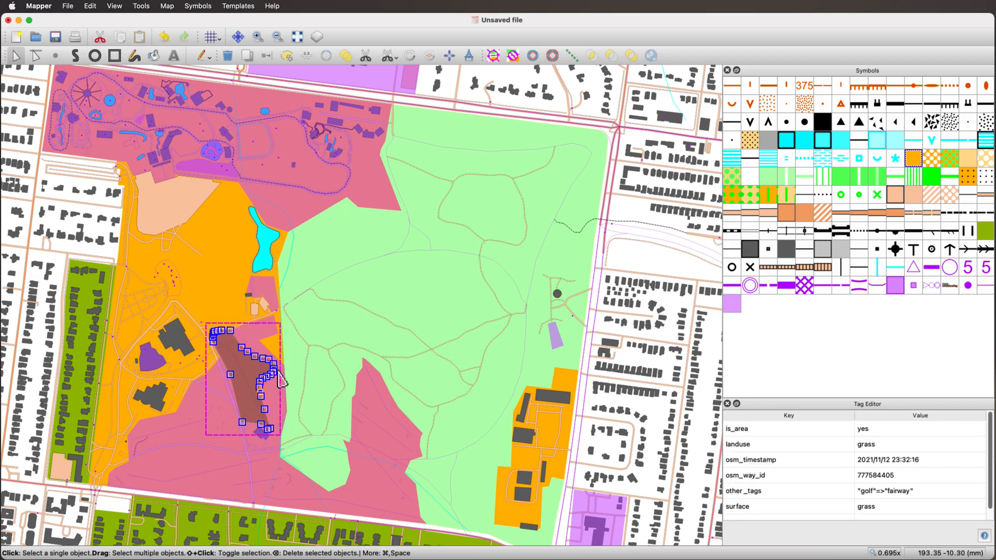
scroll(307, 360, down, 3)
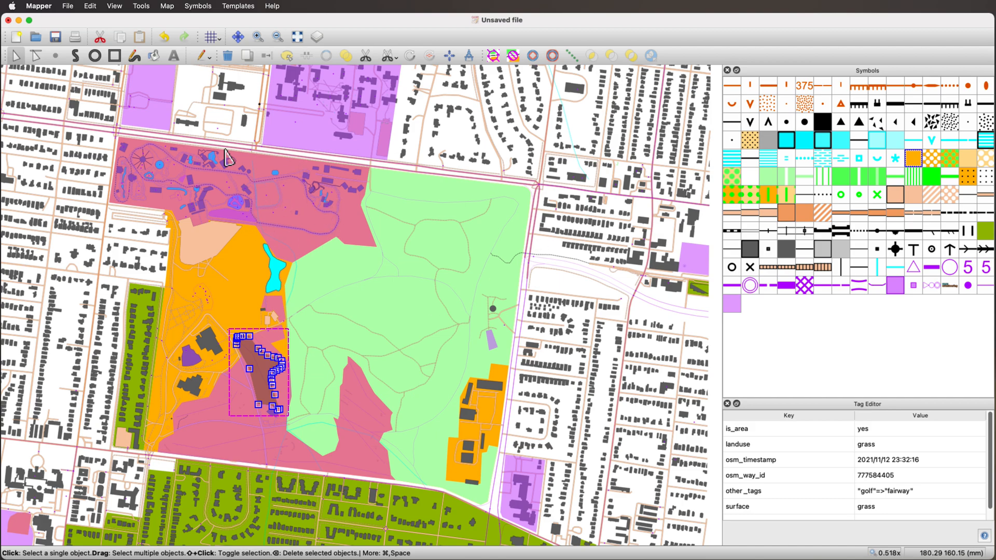
click(238, 36)
drag(248, 204, 405, 233)
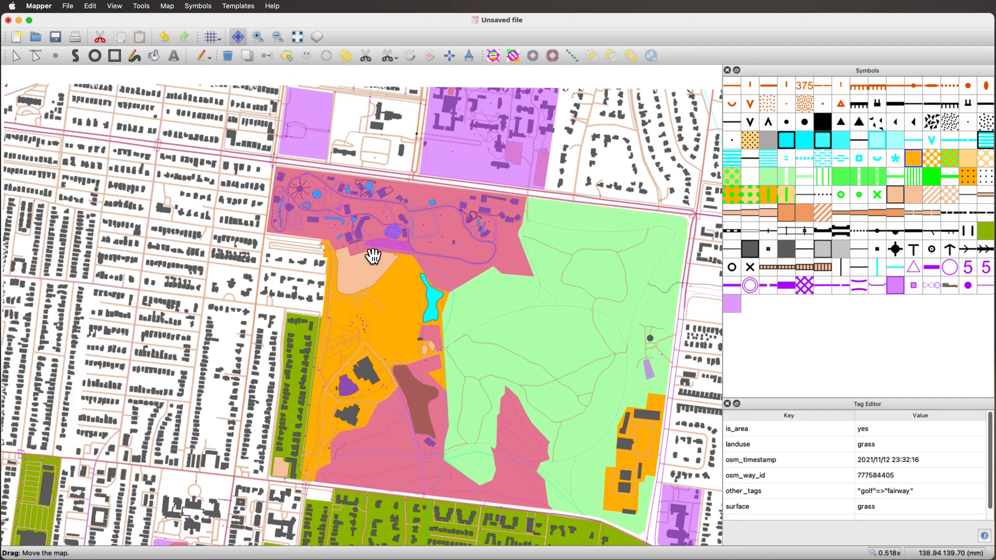
scroll(414, 342, down, 20)
scroll(422, 328, up, 15)
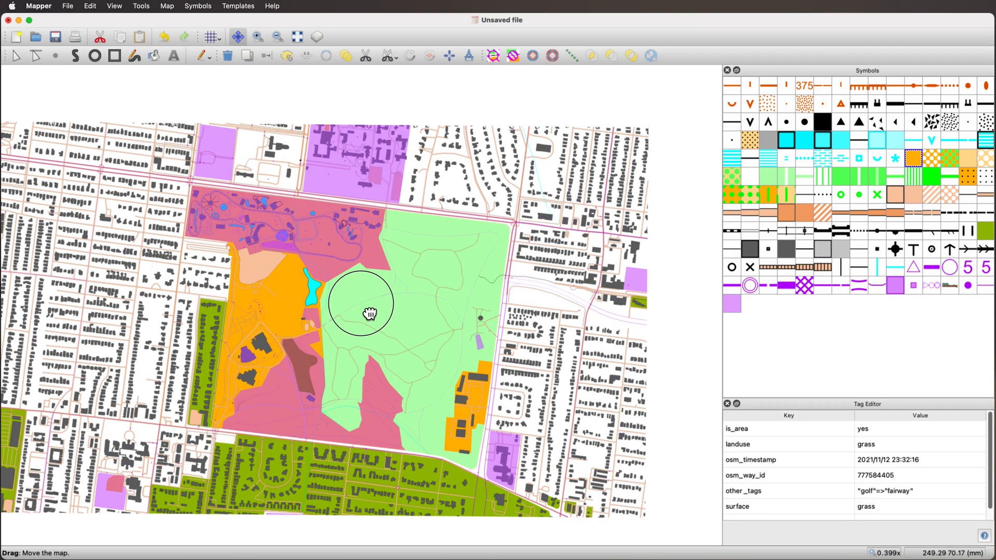
scroll(367, 306, up, 2)
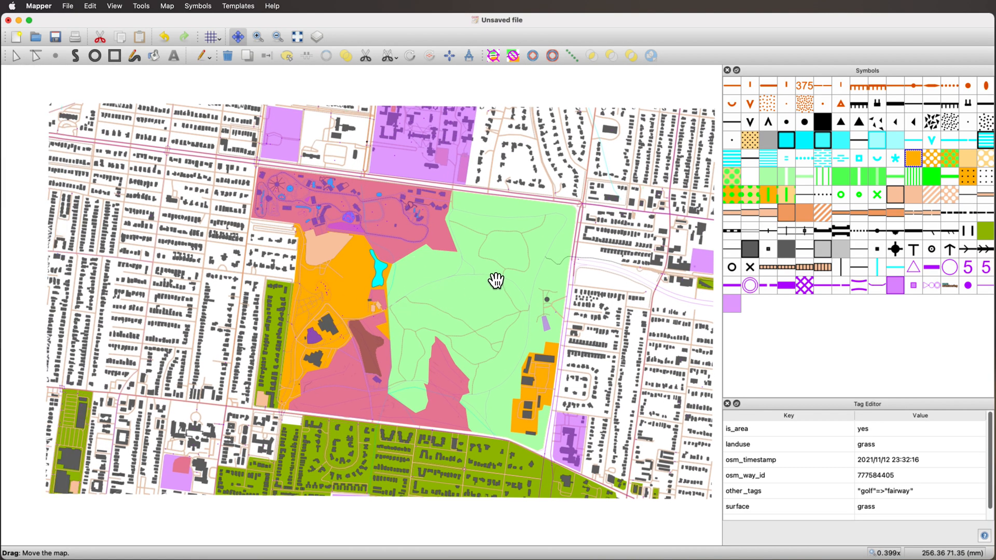
Step: Inspect the line settings of the blue magnetic north line symbol 601.5 and close it without changes
right_click(896, 266)
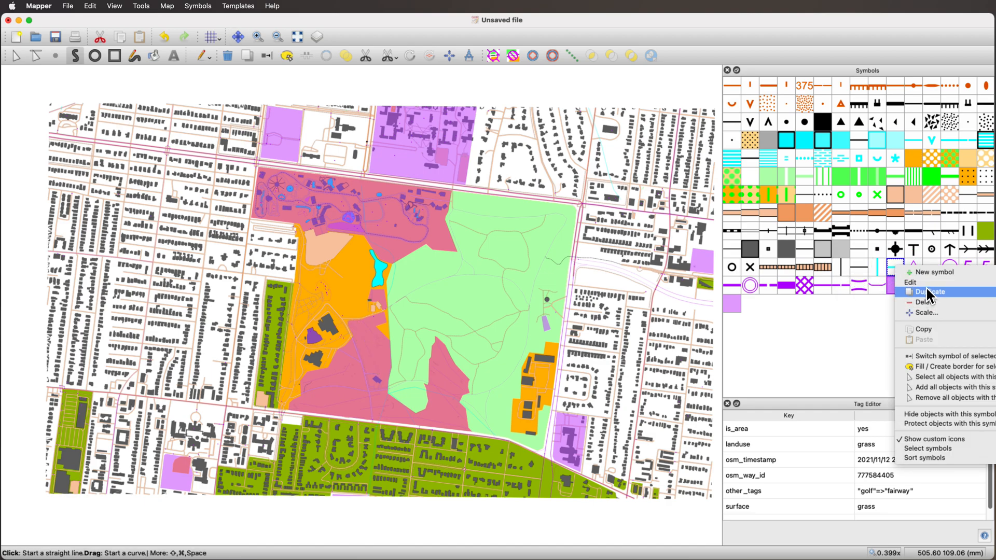
click(927, 292)
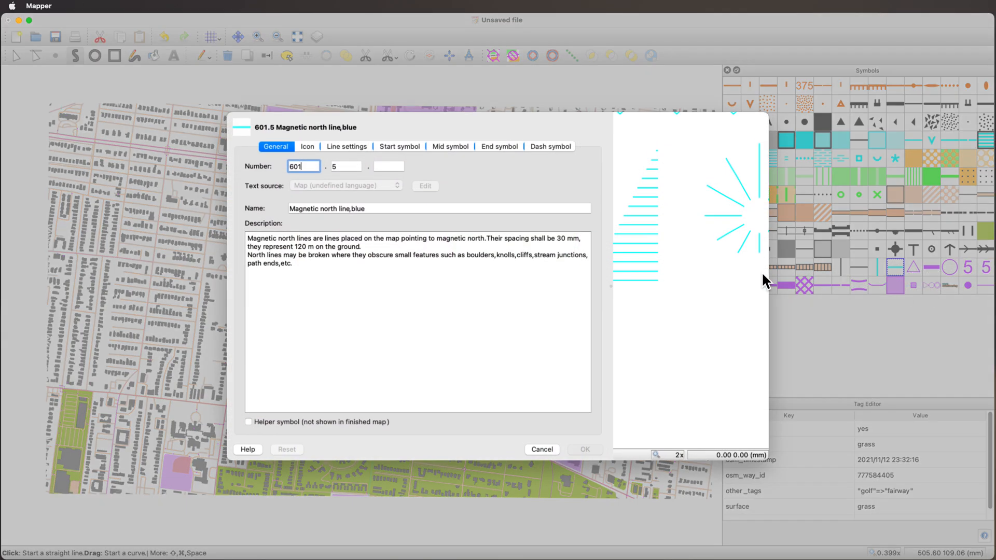
click(358, 147)
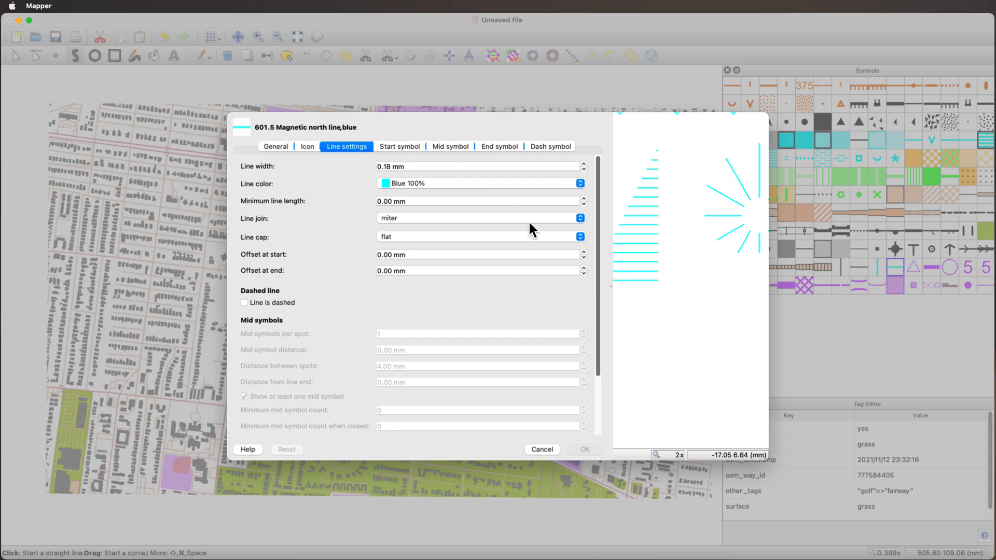
click(542, 449)
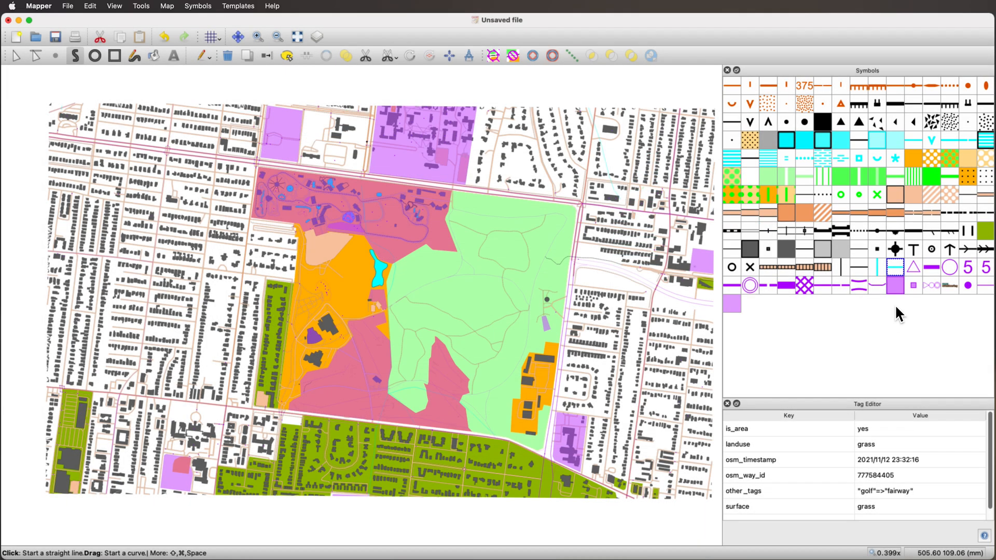
Step: Inspect the line spacing in the area settings of symbol 601.6, North lines pattern, blue, and close it without changes
right_click(877, 267)
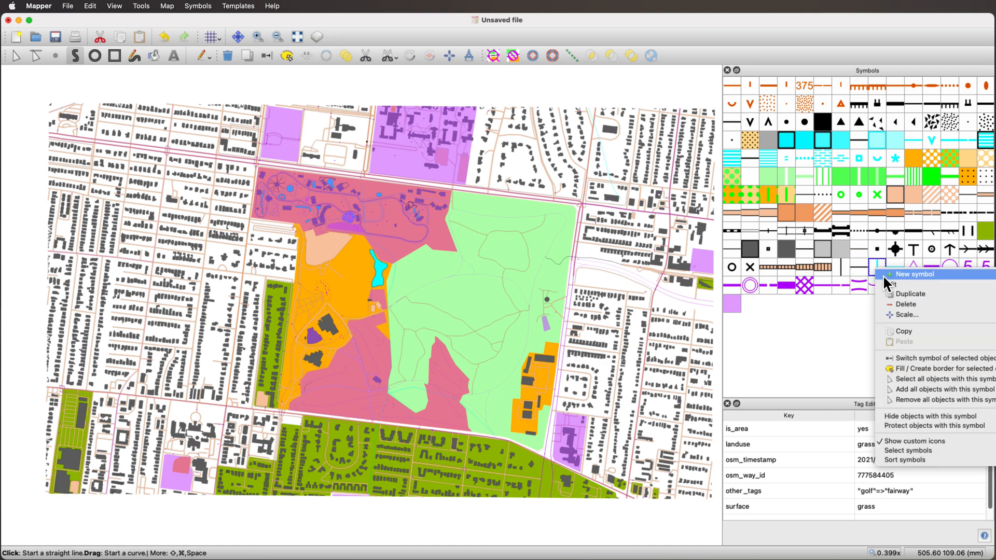
click(889, 286)
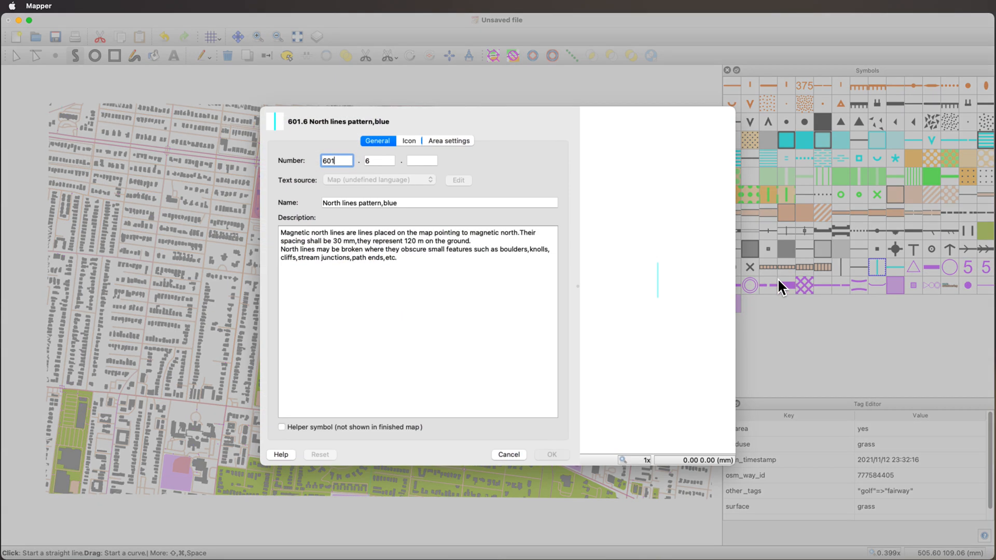
click(440, 141)
click(458, 326)
drag(458, 326, 404, 329)
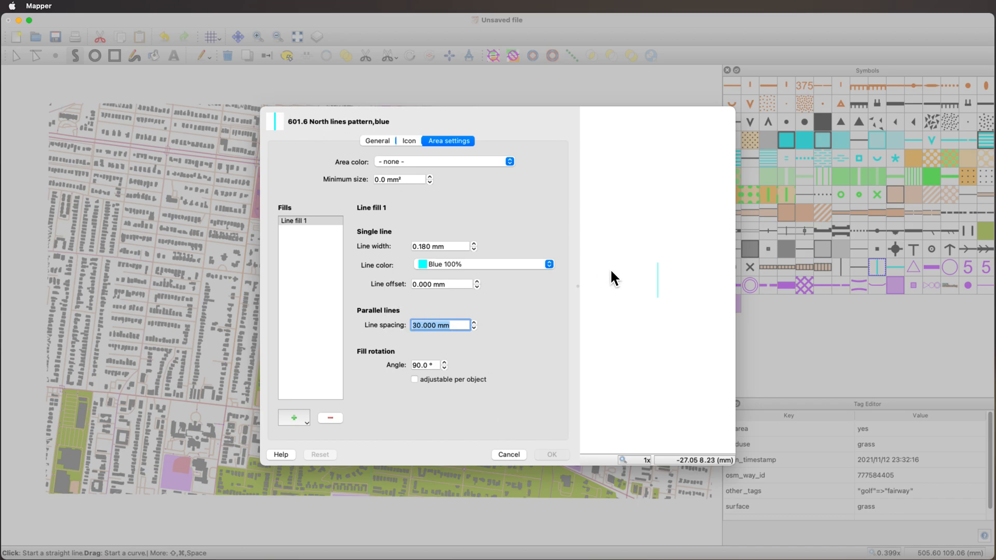
click(509, 454)
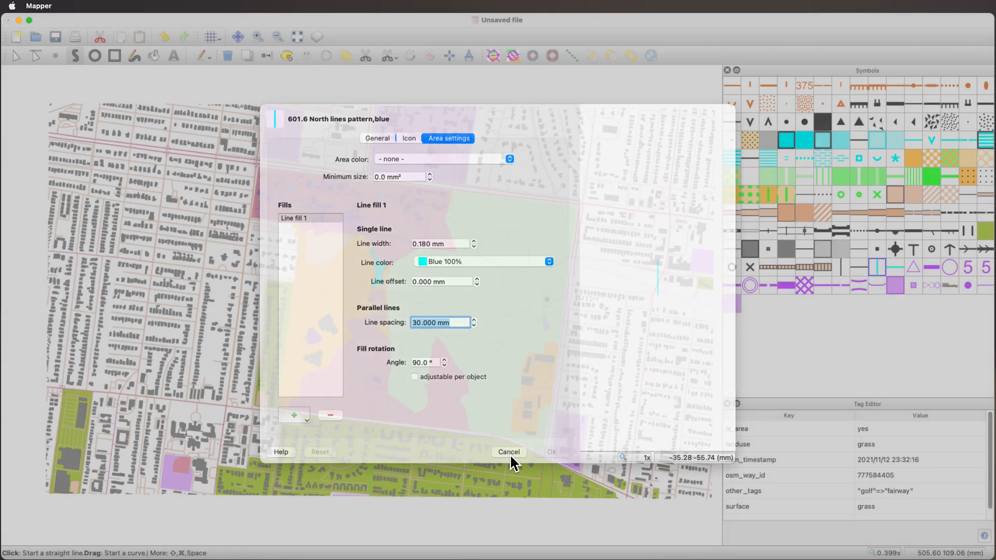
Step: Draw a four-cornered area with the blue north lines pattern around the entire imported map
click(50, 101)
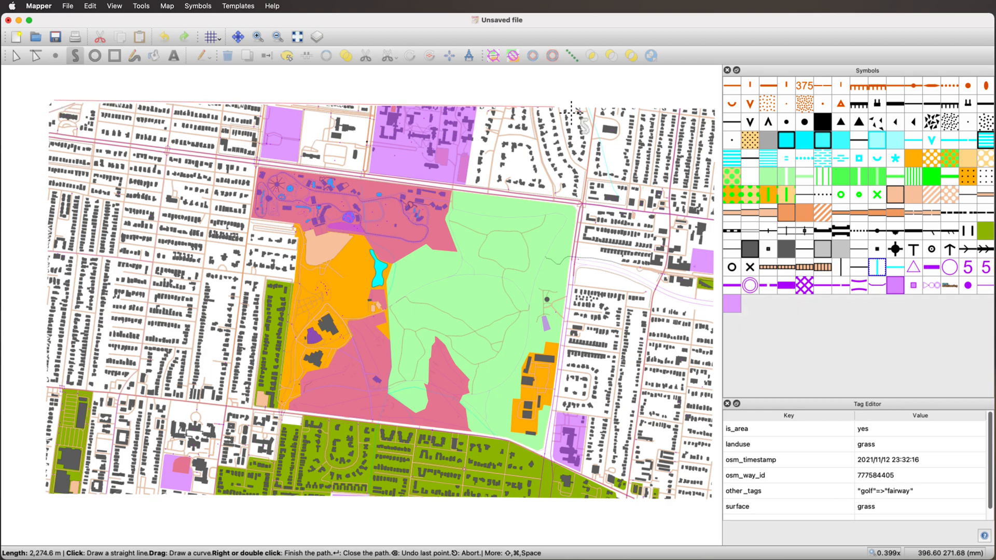
click(711, 101)
click(711, 509)
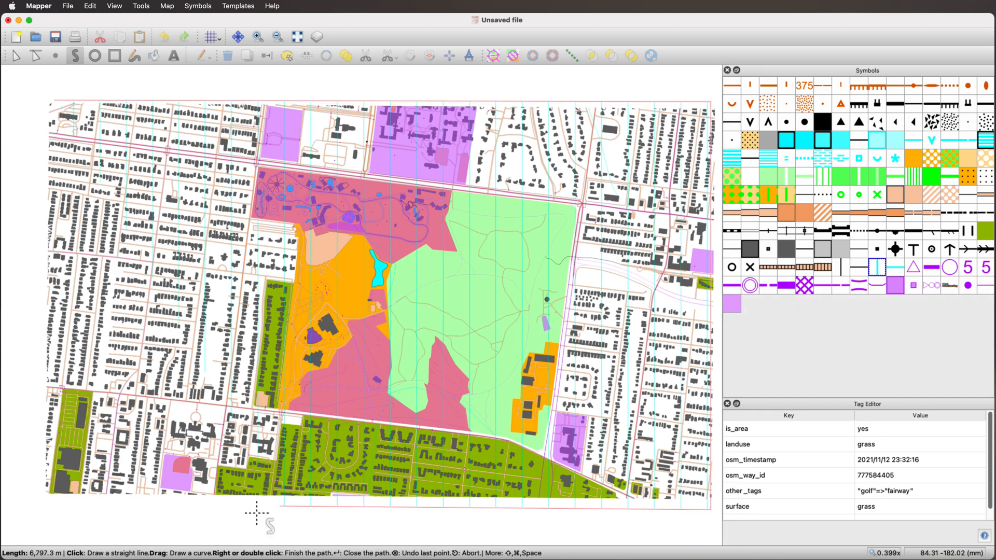
double_click(42, 512)
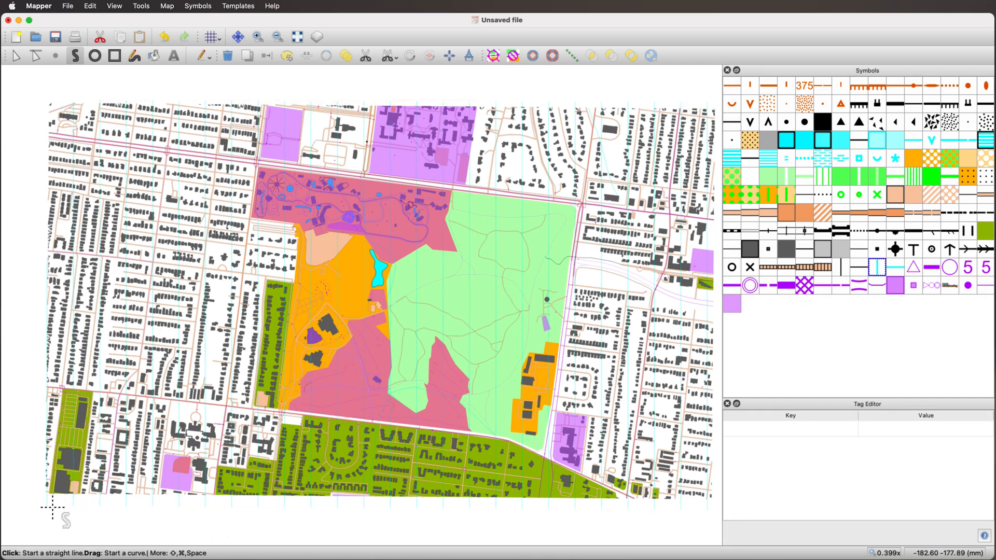
scroll(472, 322, up, 2)
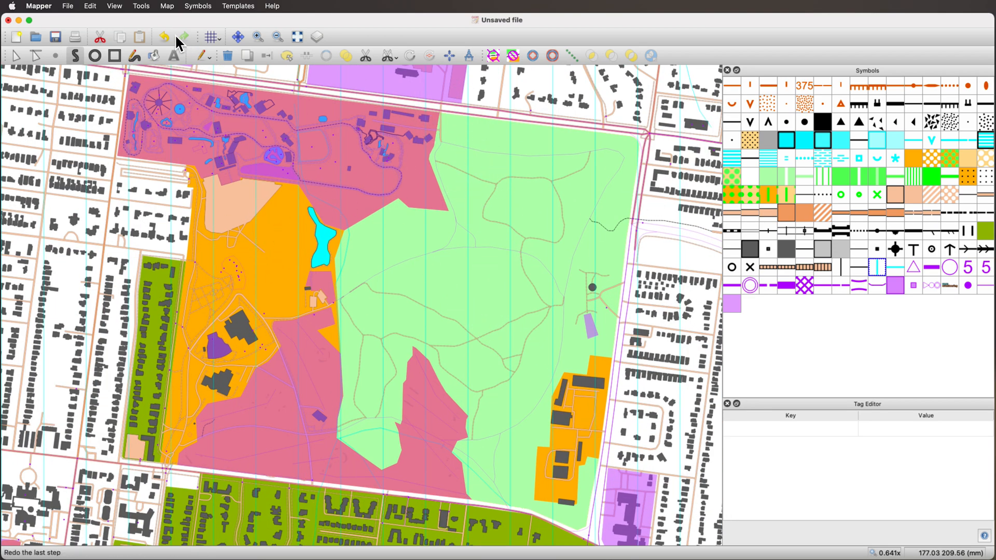
Step: Change the georeferencing declination to 15° and rotate the map content by 15.50° around the georeferencing reference point
click(168, 6)
click(176, 22)
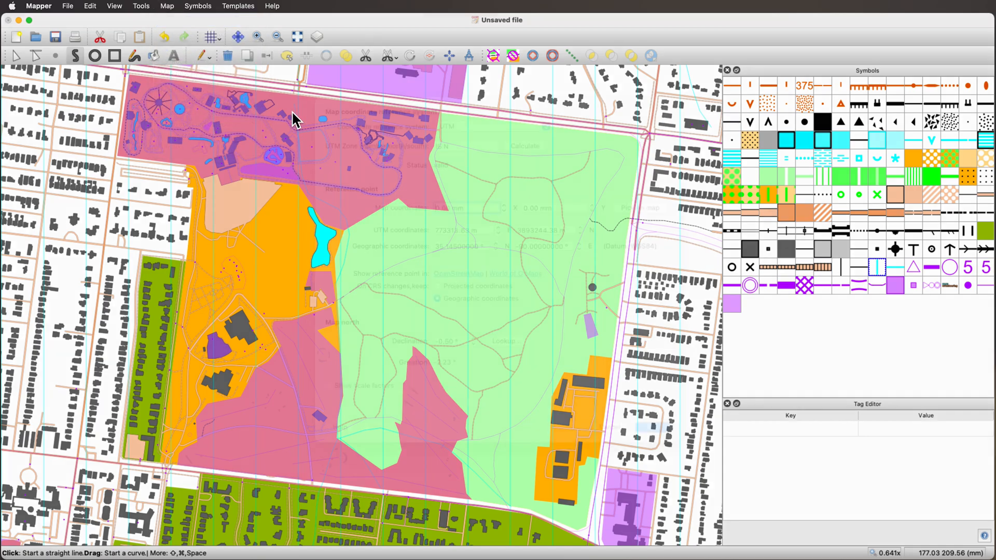
double_click(442, 359)
text(15)
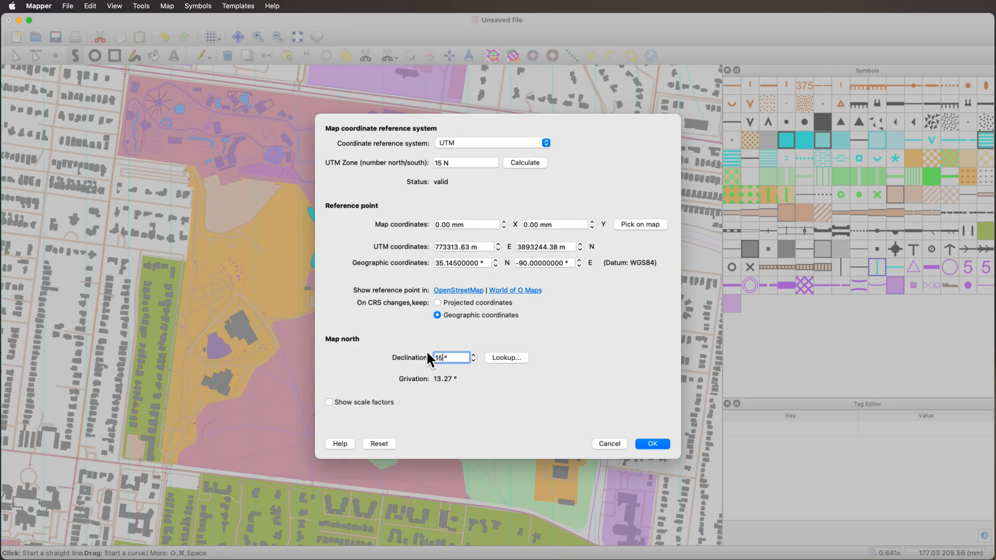
click(659, 444)
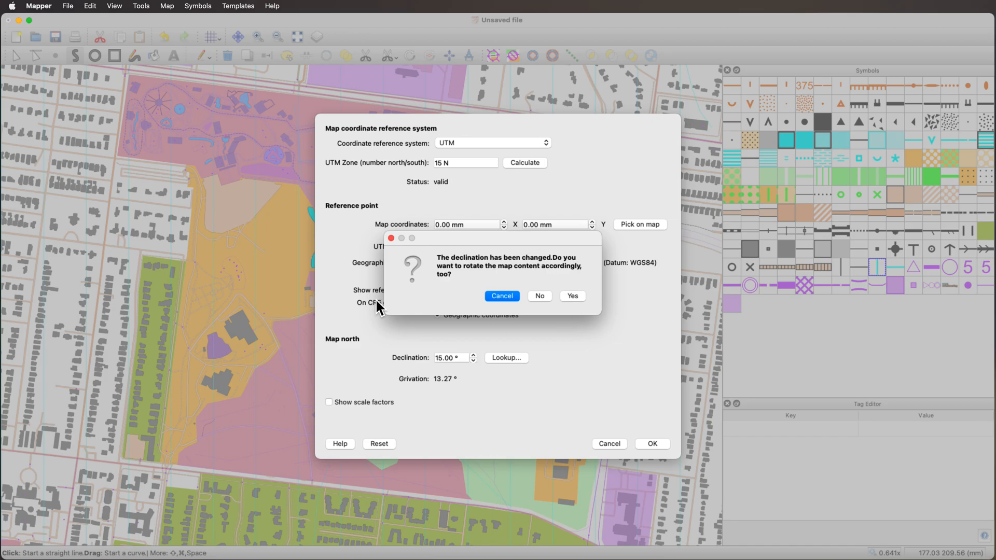
click(575, 295)
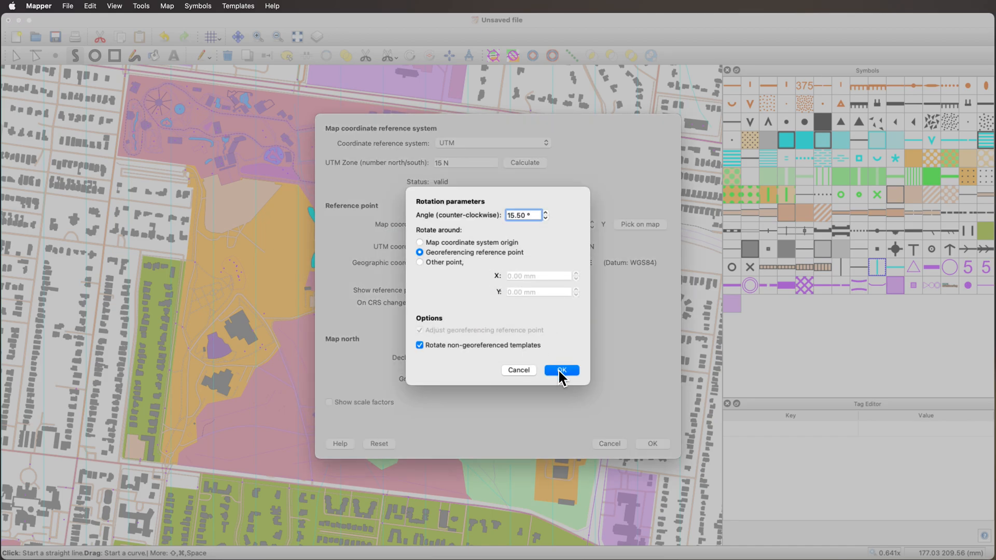
click(562, 369)
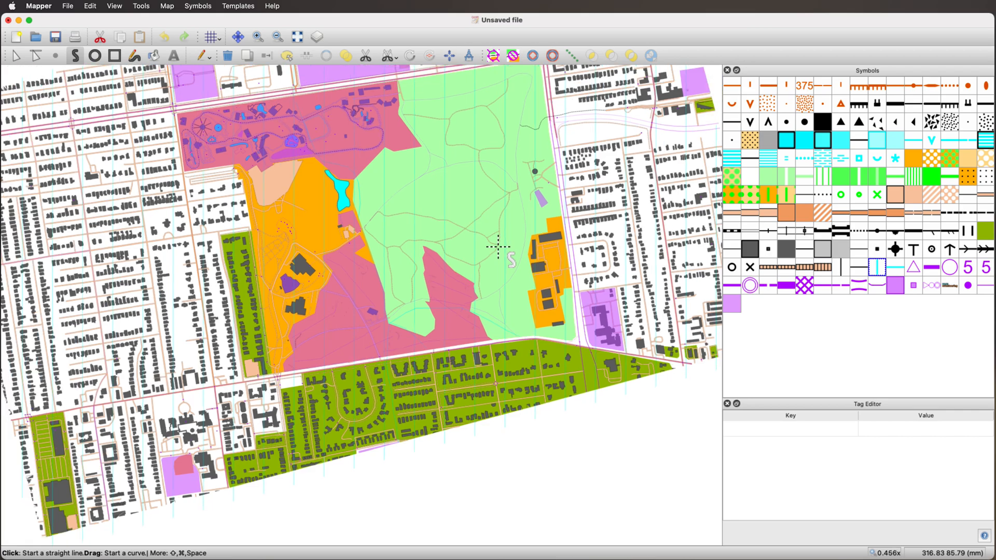
Step: Examine how the rotated streets and park areas lie relative to the blue north lines
scroll(498, 247, down, 2)
click(237, 36)
drag(353, 187, 399, 285)
scroll(495, 260, up, 3)
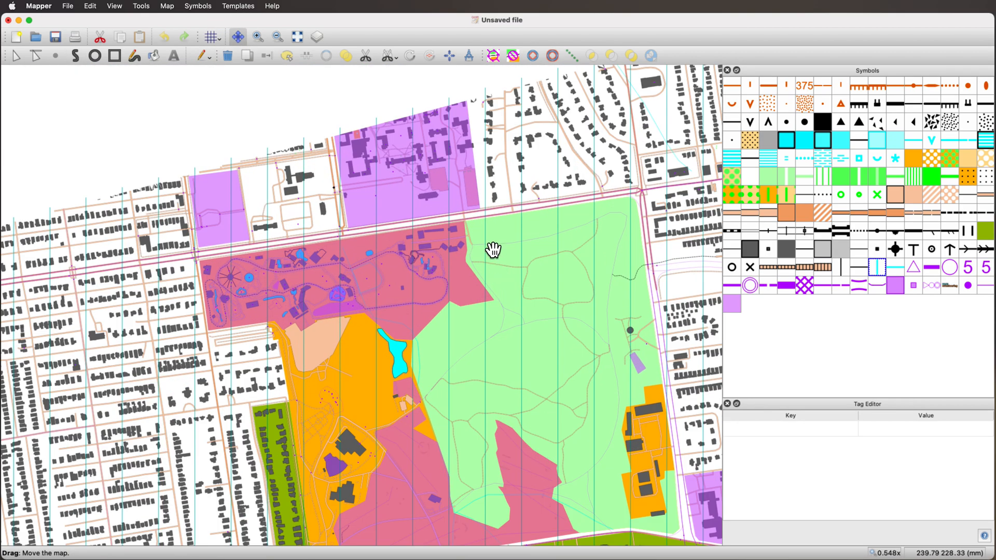
drag(353, 257, 324, 231)
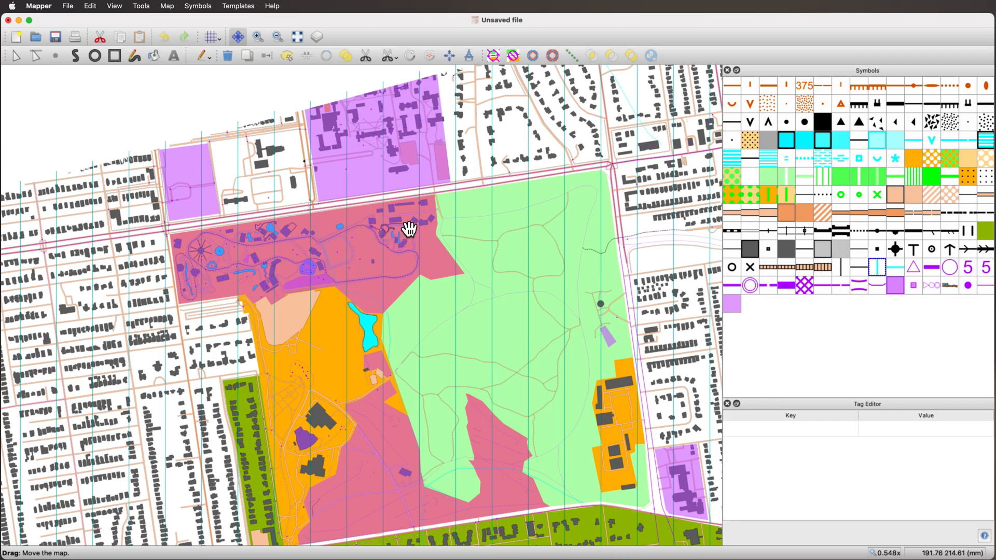